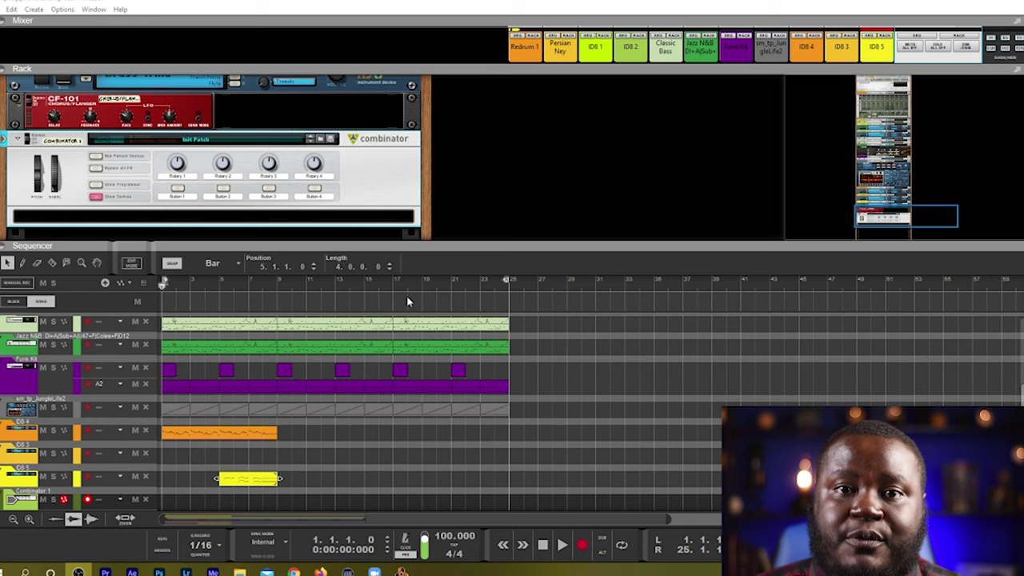
Step: Add an empty Combinator from Utilities below Combinator 1, then check its back and front panels
scroll(406, 201, "down", 3)
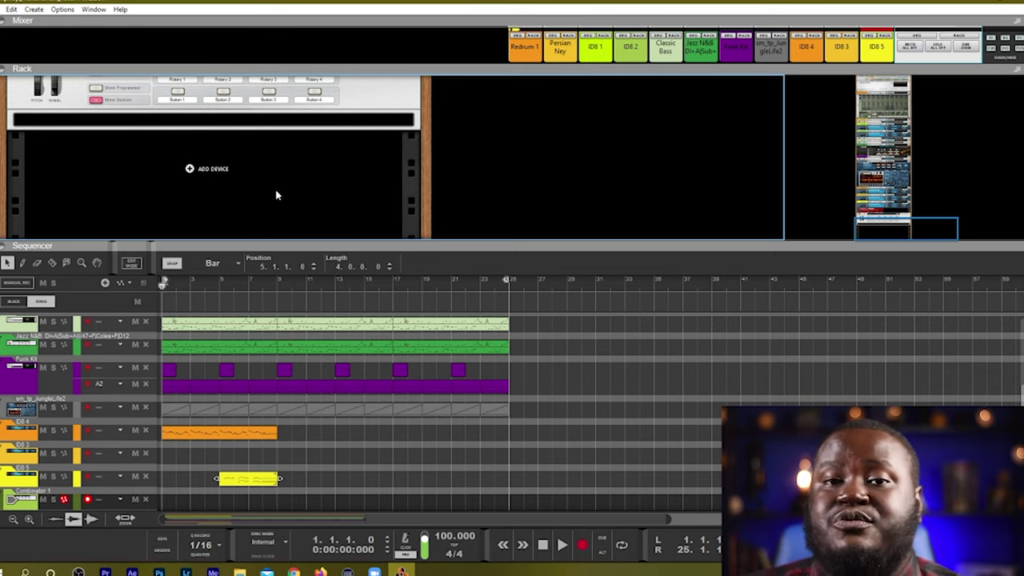
right_click(217, 173)
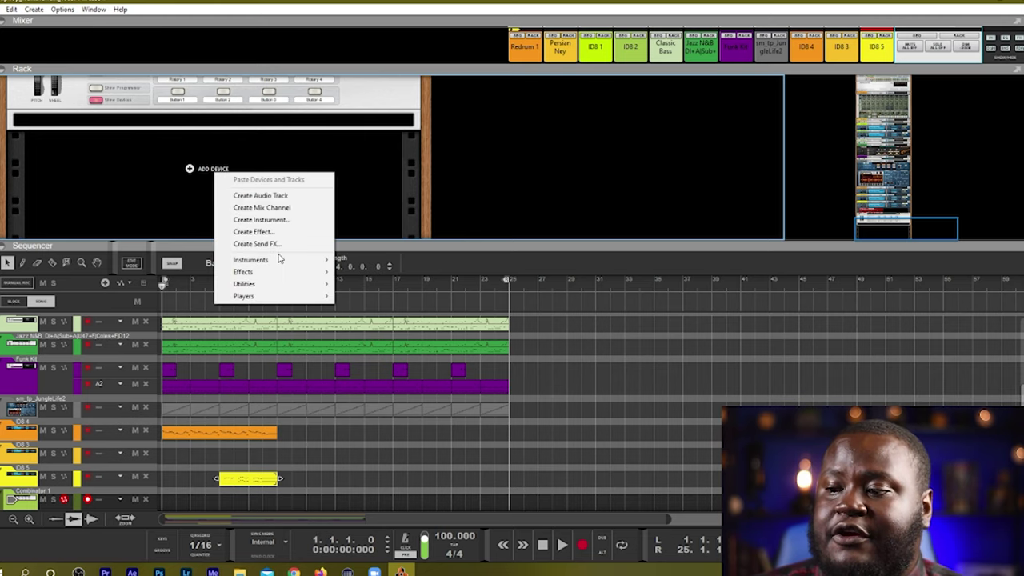
mouse_move(278, 262)
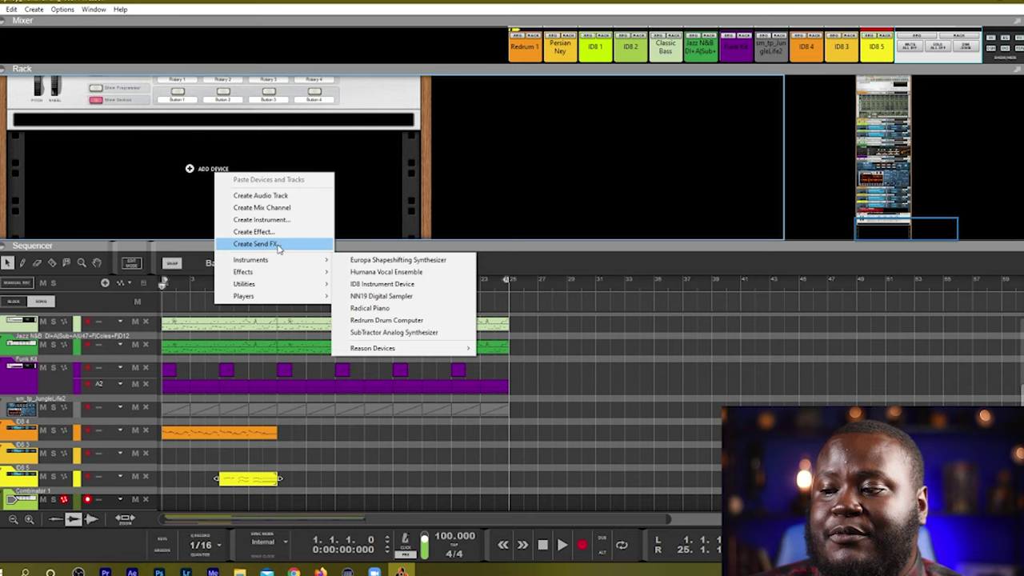
mouse_move(270, 284)
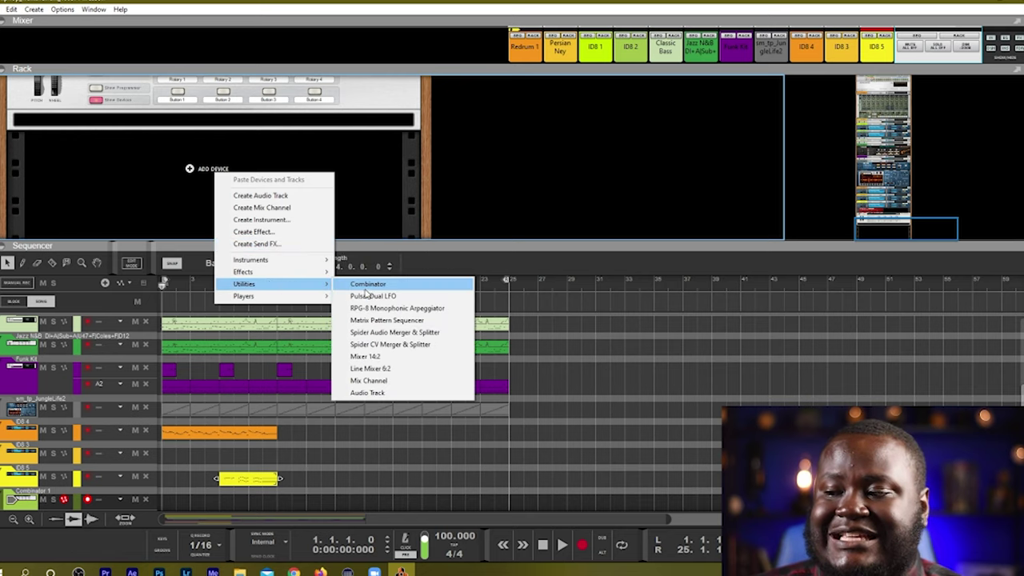
left_click(366, 285)
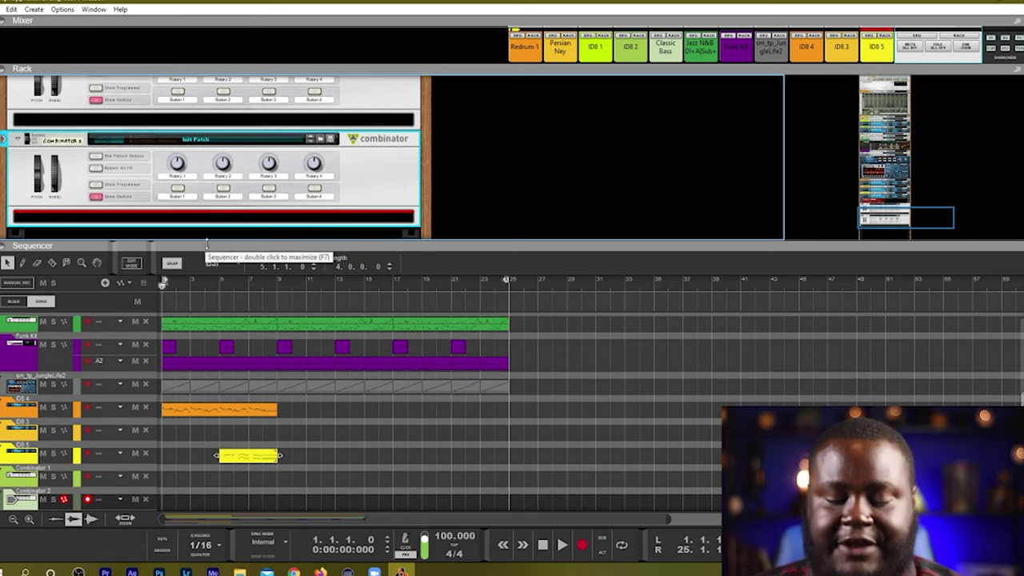
key("Tab")
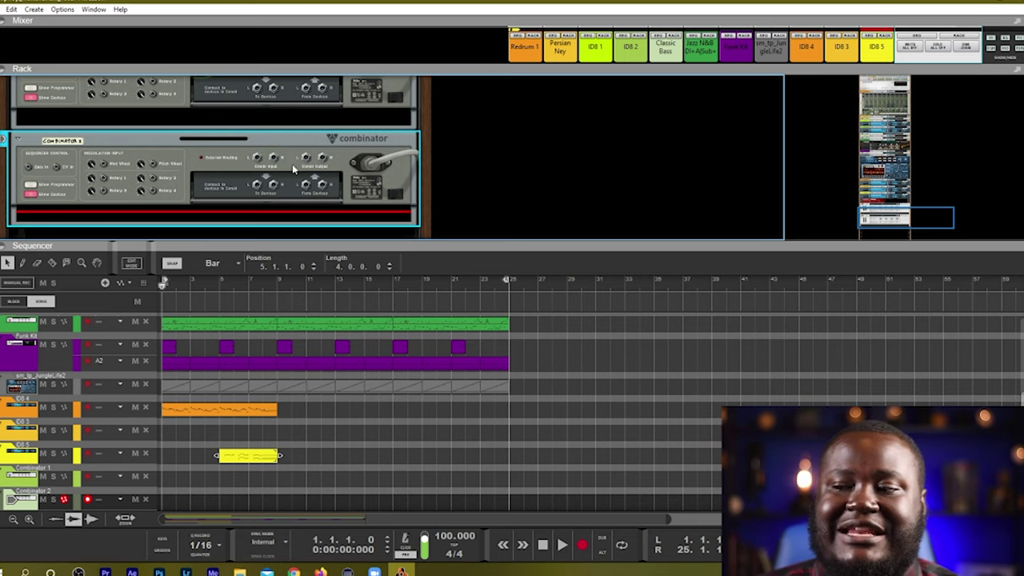
key("Tab")
scroll(192, 216, "down", 2)
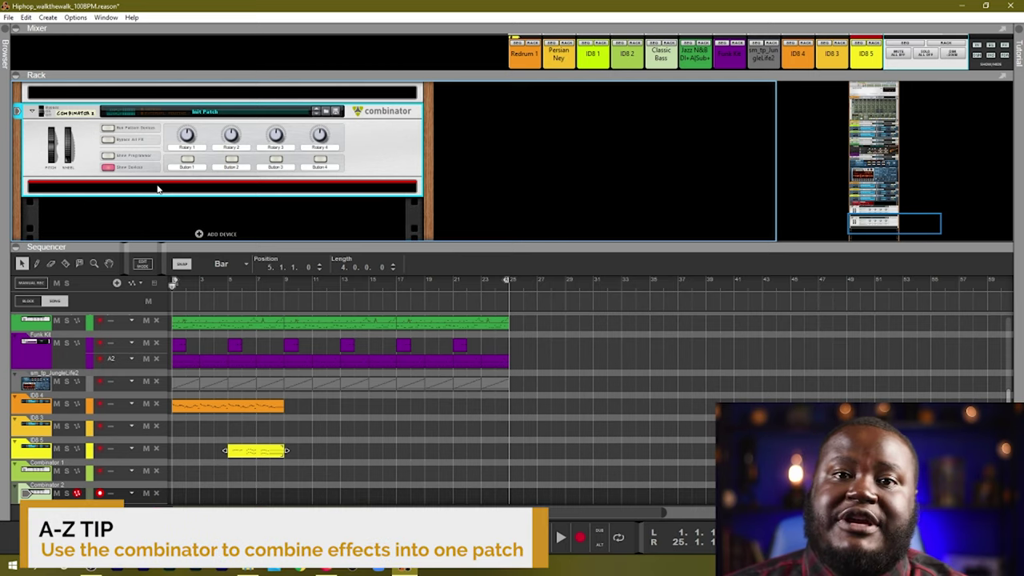
Step: Add an Audiomatic and then an MClass Compressor into the new Combinator
right_click(100, 190)
mouse_move(141, 323)
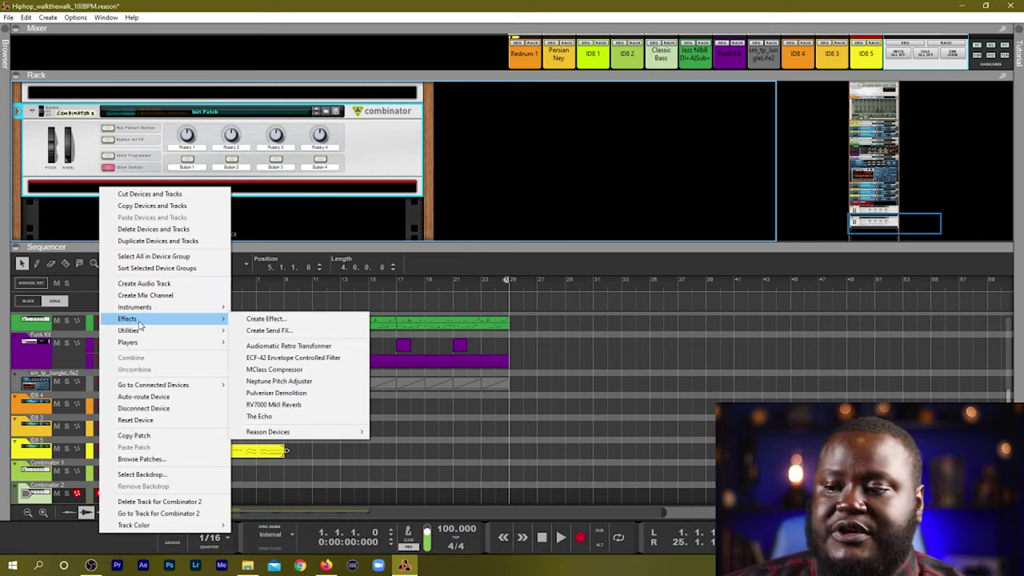
left_click(304, 351)
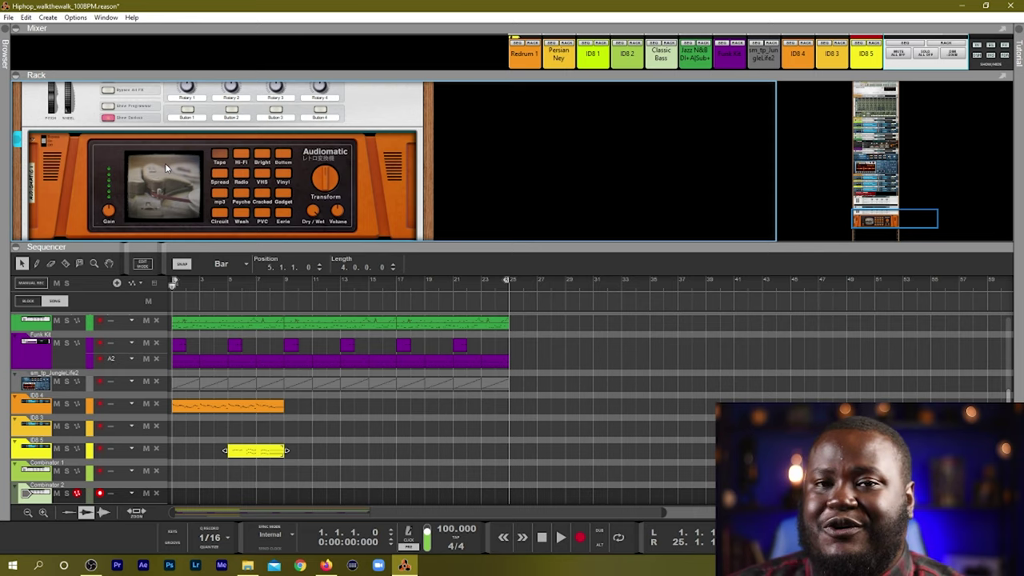
scroll(192, 175, "down", 2)
right_click(196, 156)
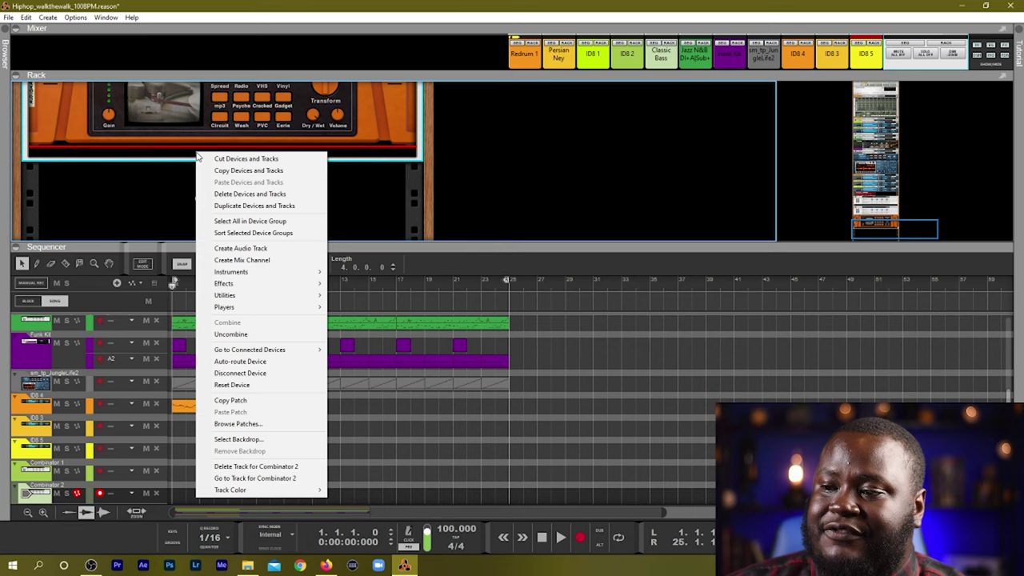
mouse_move(218, 284)
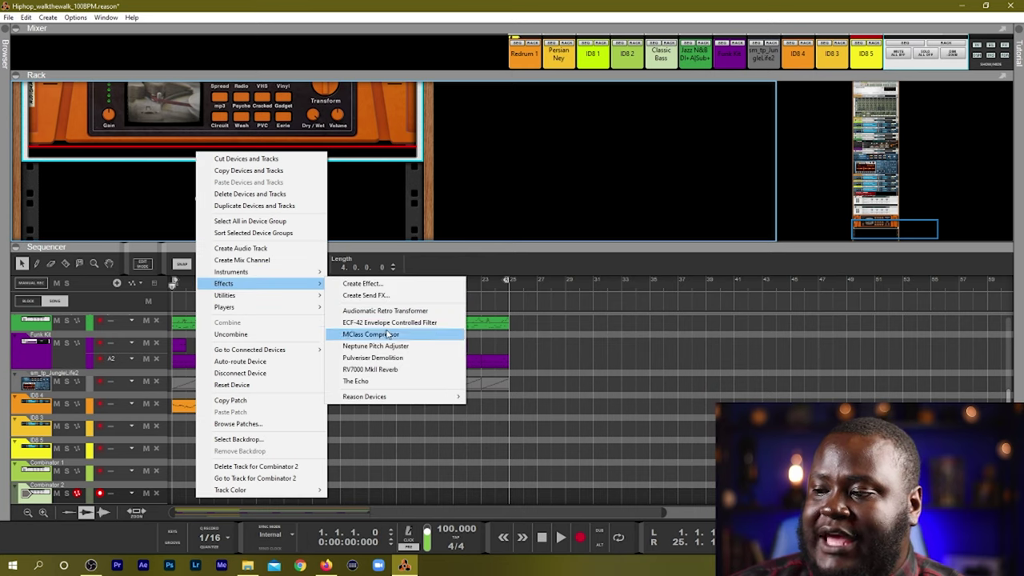
left_click(370, 334)
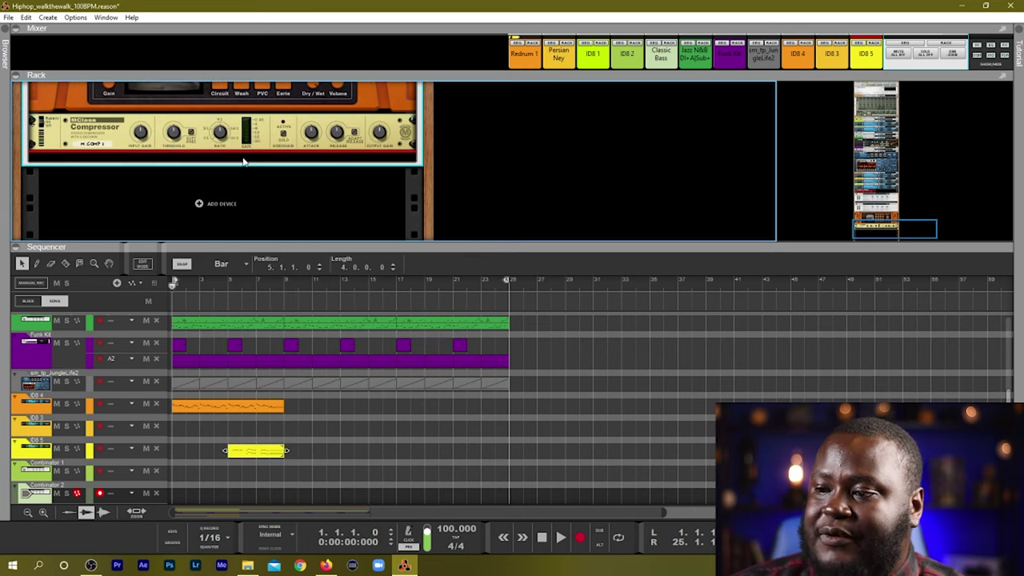
Step: Add a Pulveriser to the Combinator and step it to the Auto Wah patch
right_click(243, 164)
mouse_move(313, 292)
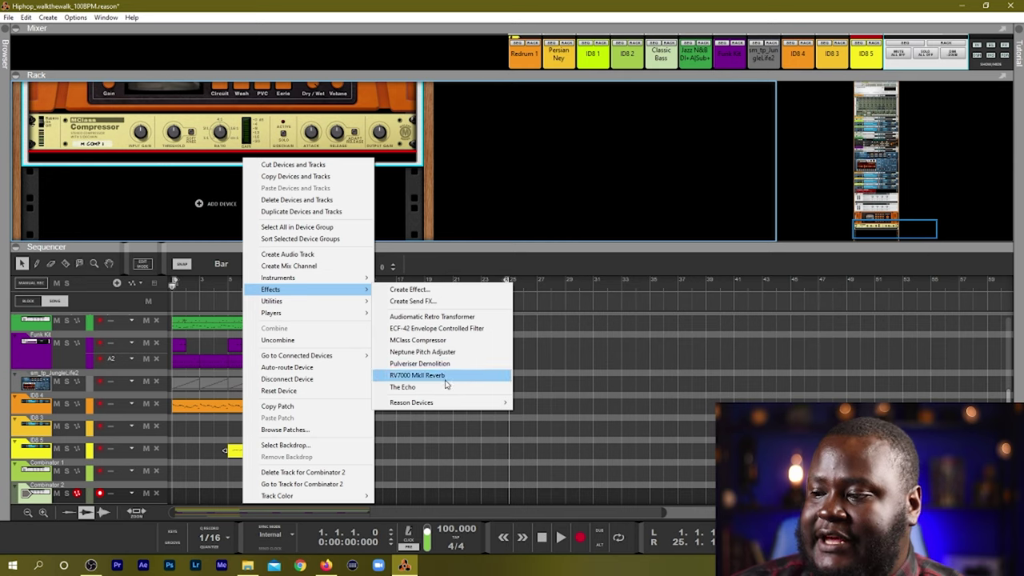
left_click(424, 363)
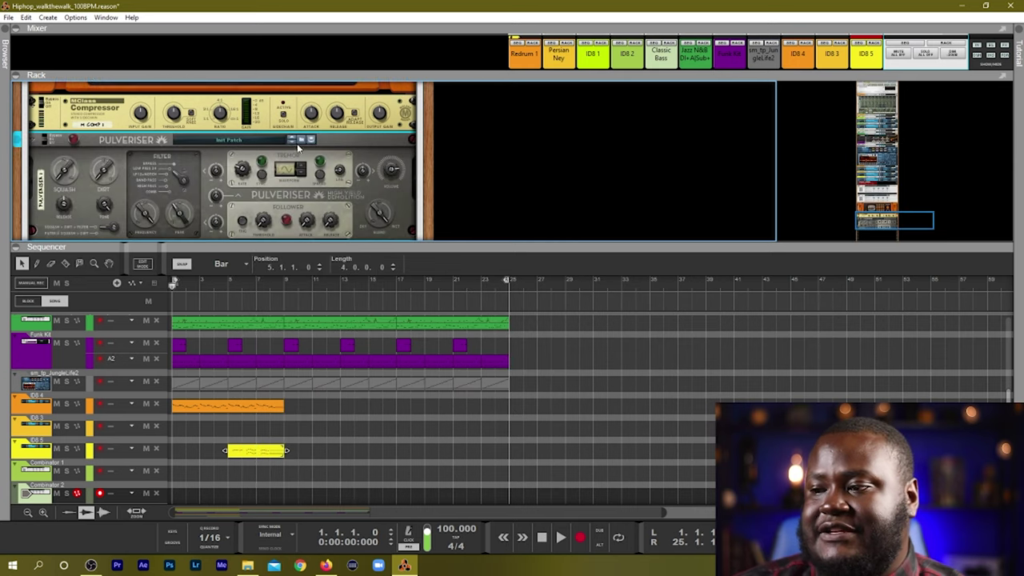
left_click(300, 141)
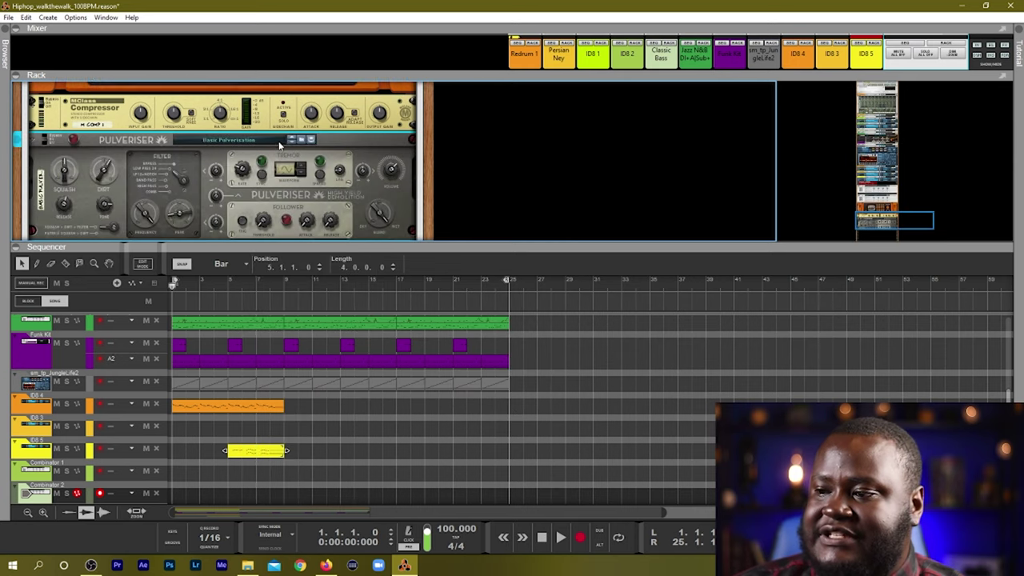
scroll(248, 173, "up", 5)
scroll(248, 172, "down", 4)
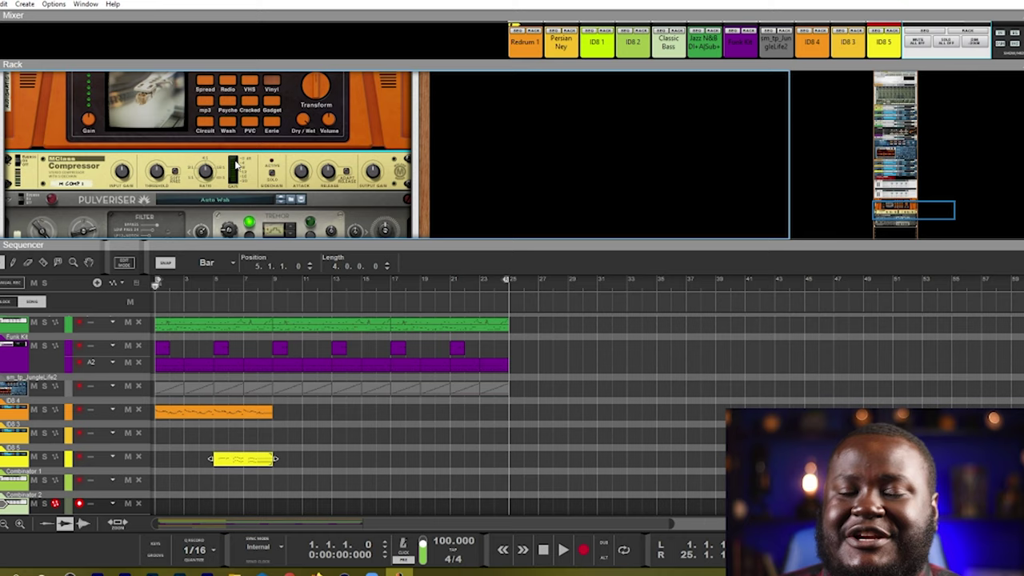
scroll(232, 158, "up", 4)
scroll(222, 149, "down", 3)
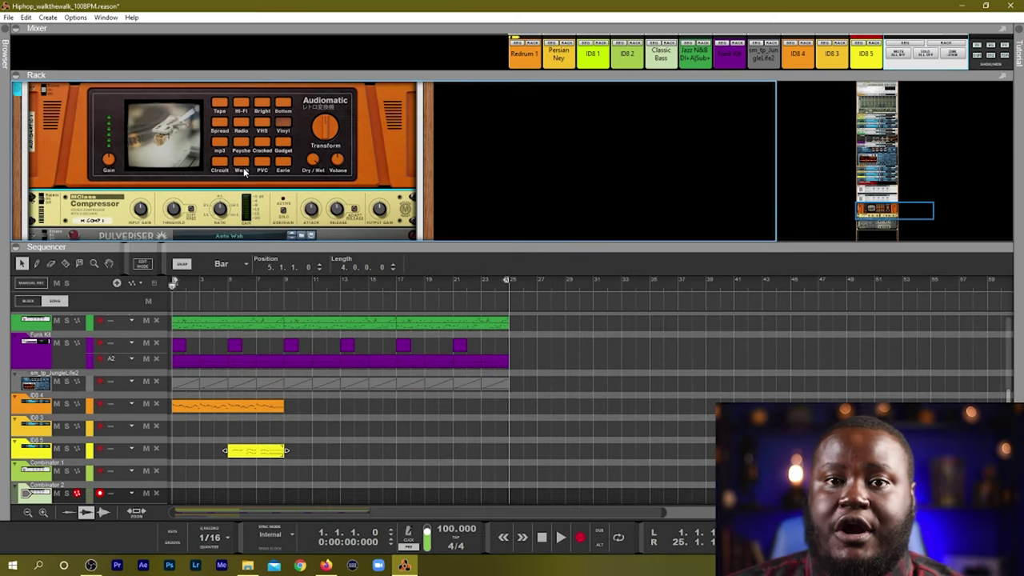
Step: Maximize the rack, save the Combinator as 'Vinyl Effect Patch', fold its devices and show the Sequencer
key("F6")
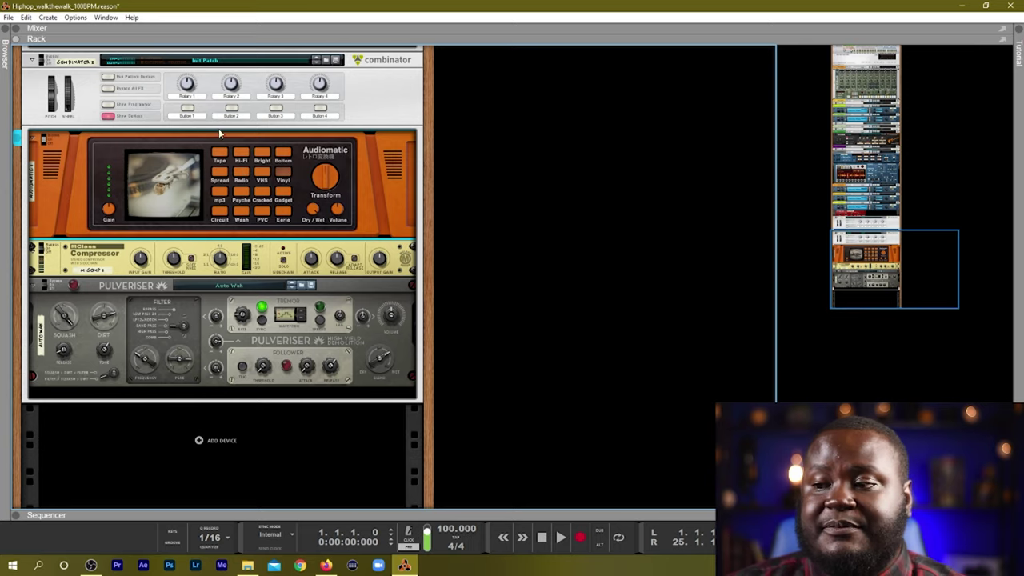
scroll(288, 318, "up", 3)
scroll(288, 318, "down", 2)
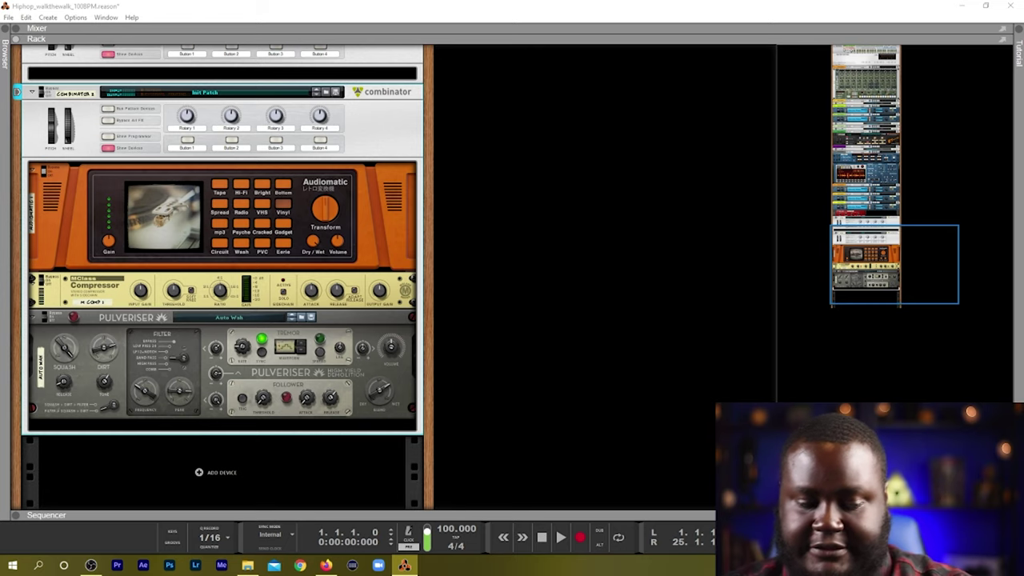
key("Return")
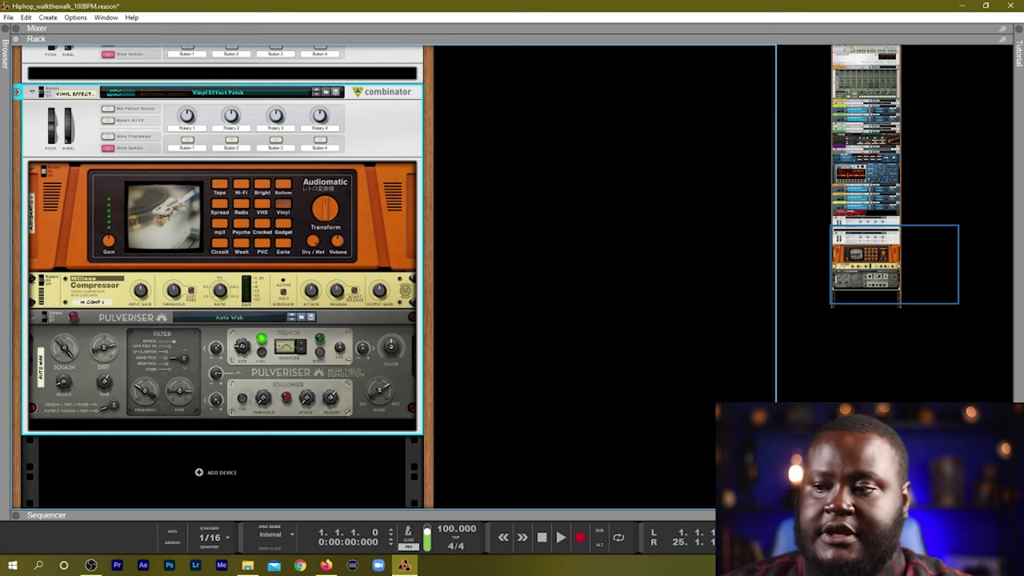
left_click(107, 150)
key("F7")
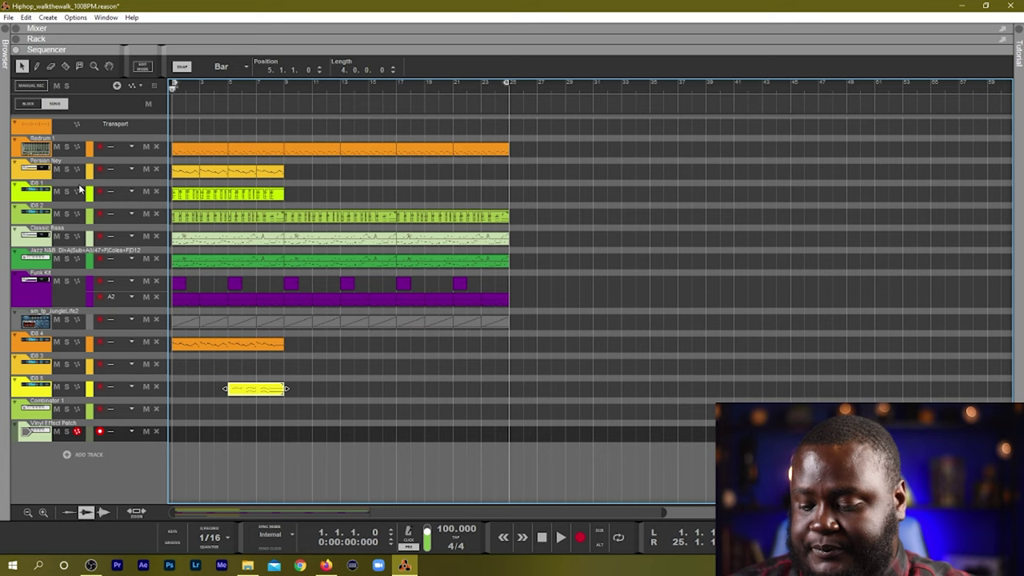
Step: Play the song, solo then unsolo the ID8 4 track, and stop playback
key("space")
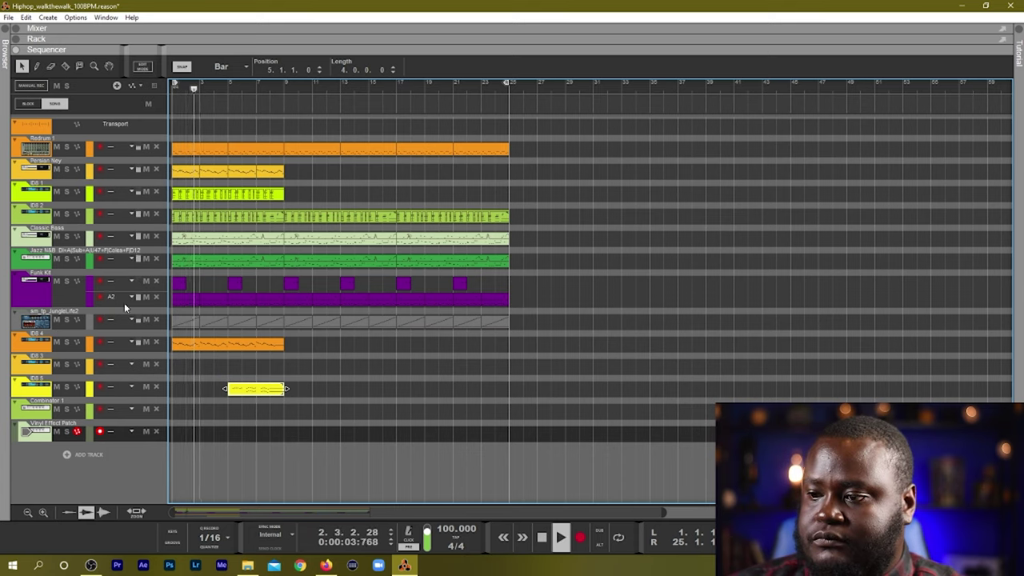
left_click(67, 342)
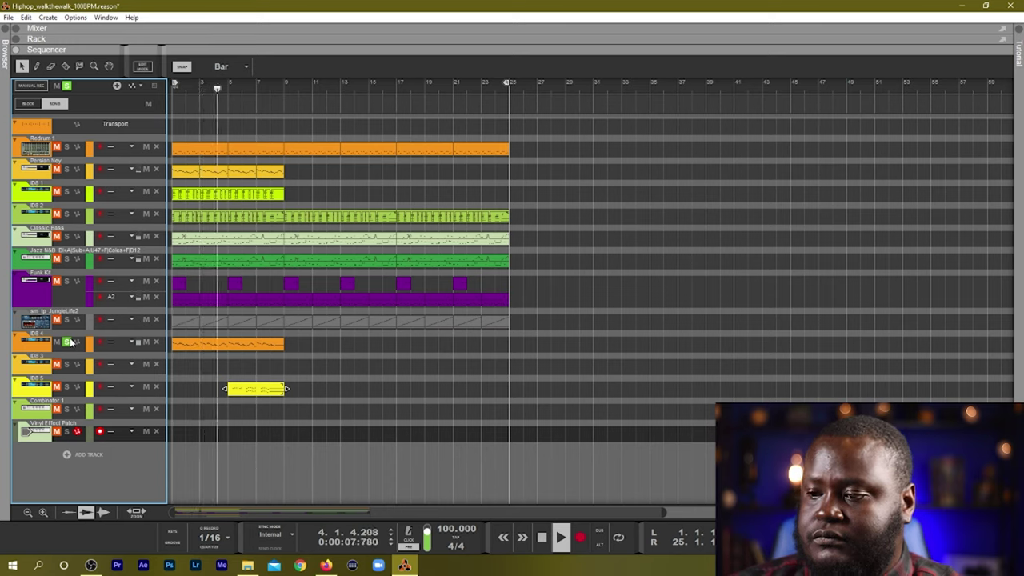
left_click(68, 342)
key("space")
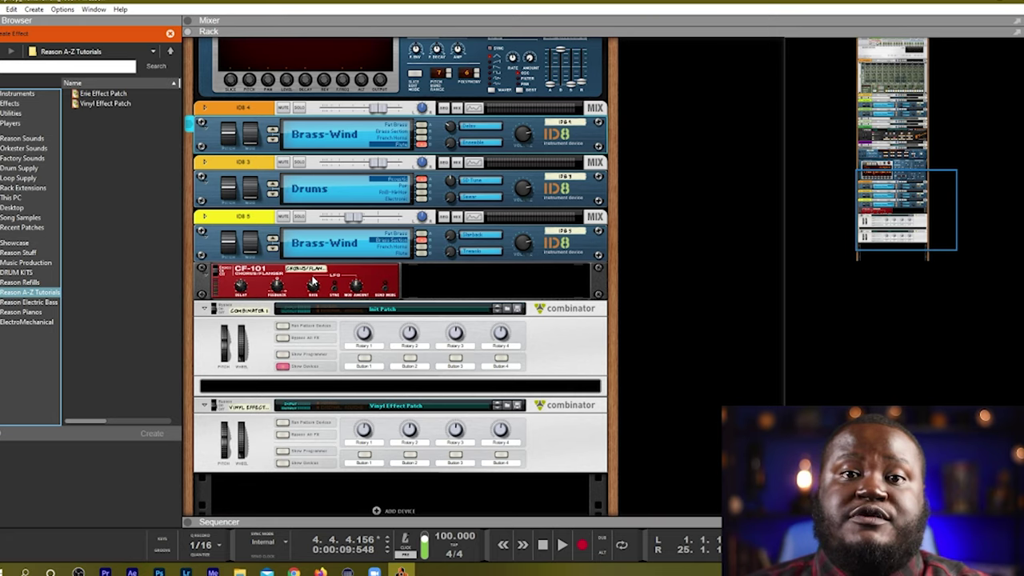
Step: Browse from ID8 4's device options and load the Vinyl Effect Patch under ID8 4
right_click(561, 136)
mouse_move(618, 277)
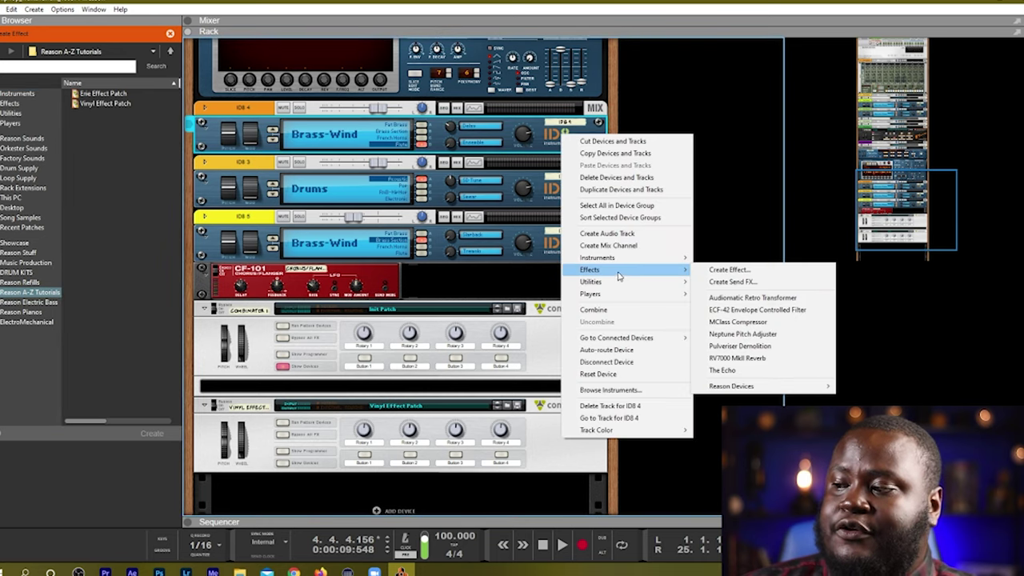
left_click(700, 270)
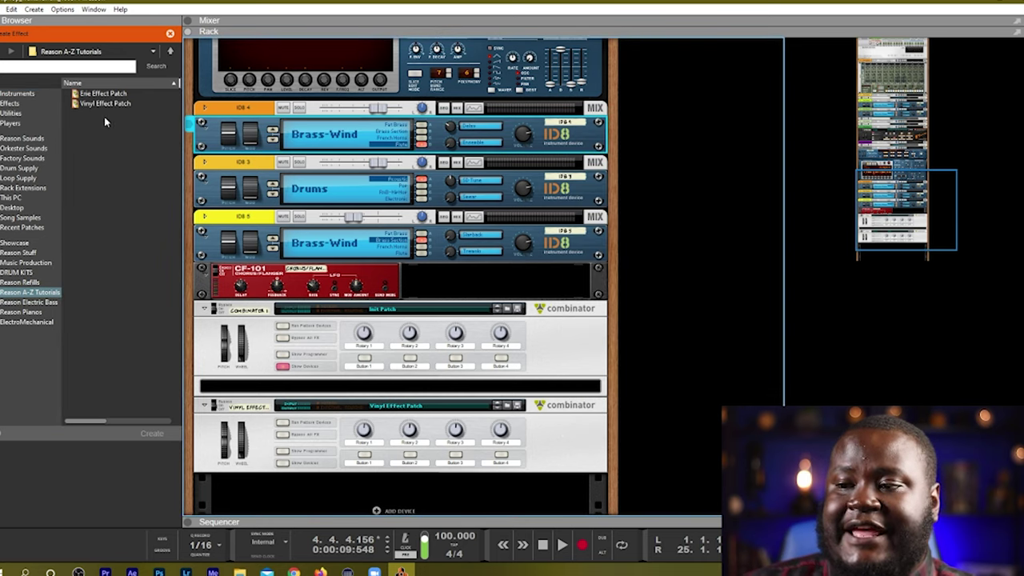
left_click(104, 104)
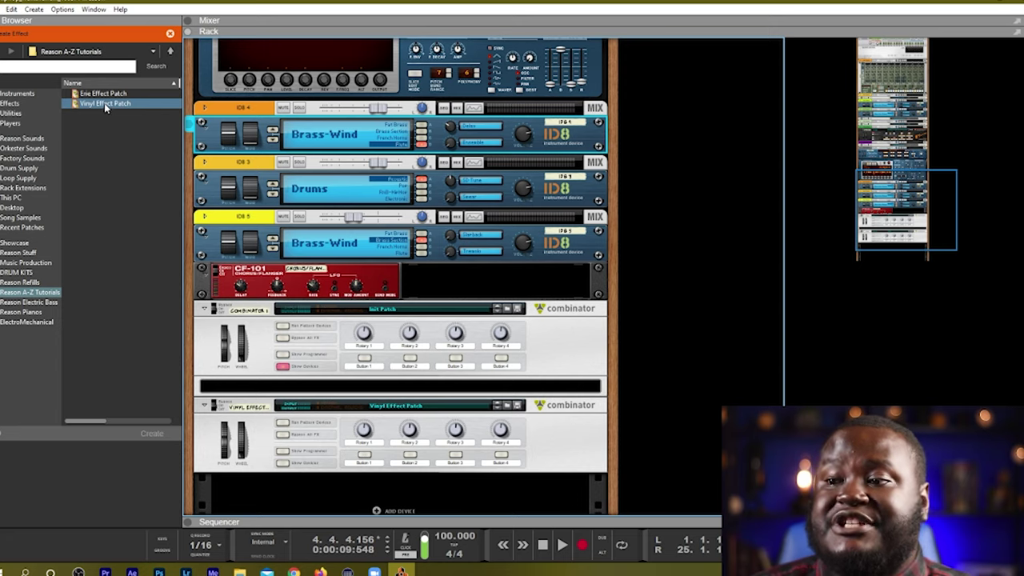
mouse_move(104, 108)
left_mouse_down()
mouse_move(400, 152)
mouse_move(497, 148)
mouse_move(93, 111)
left_mouse_up()
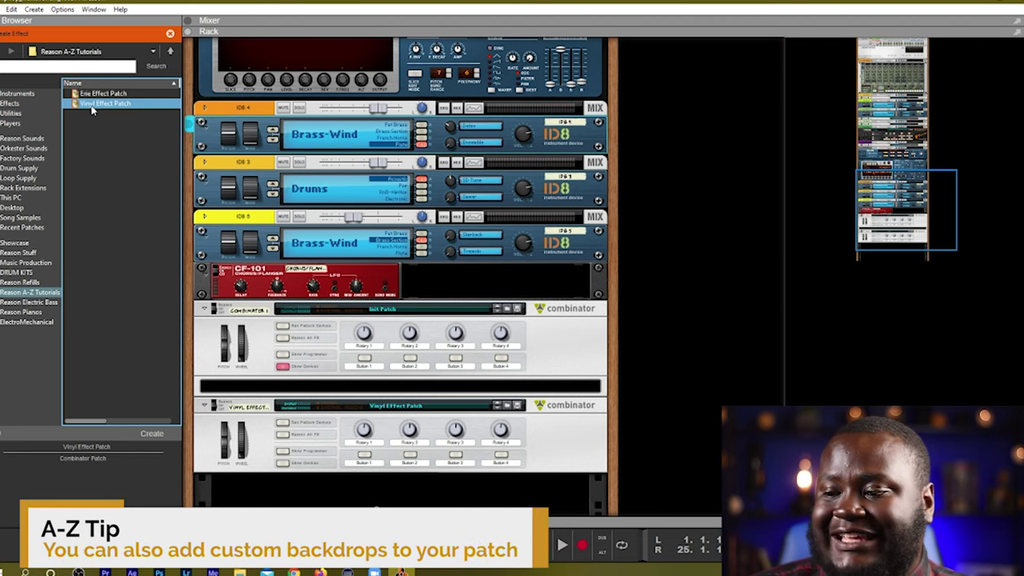
double_click(92, 110)
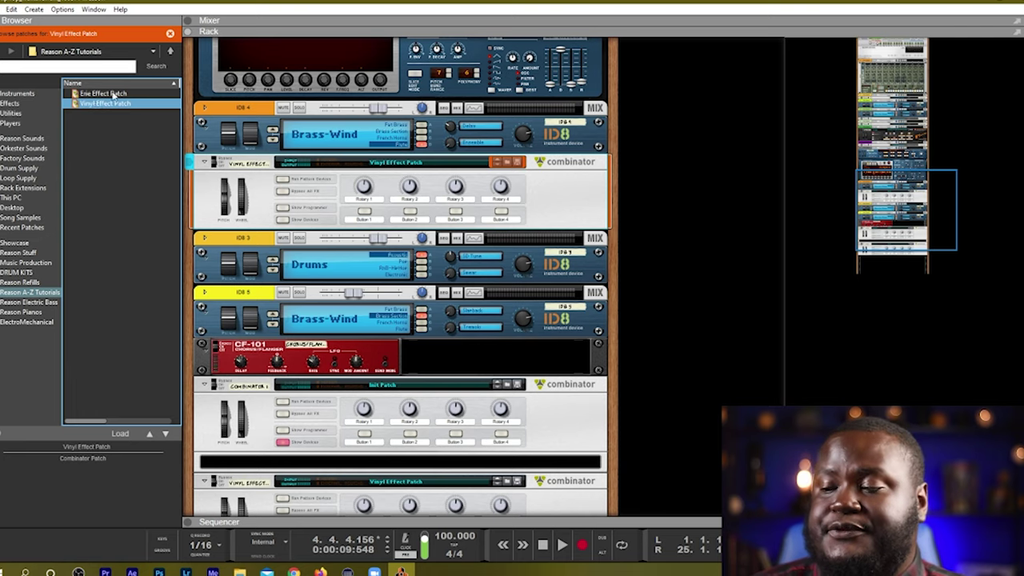
Step: Clear the patch filter and drag the Erie Effect Patch into the rack above the CF-101
left_click(92, 96)
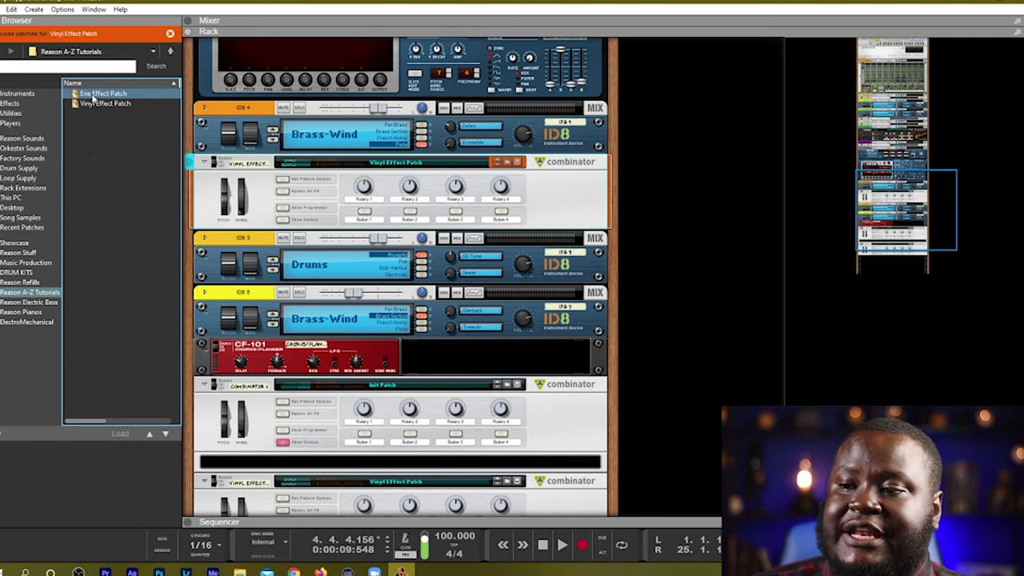
left_click(170, 33)
left_click(94, 122)
left_click(99, 114)
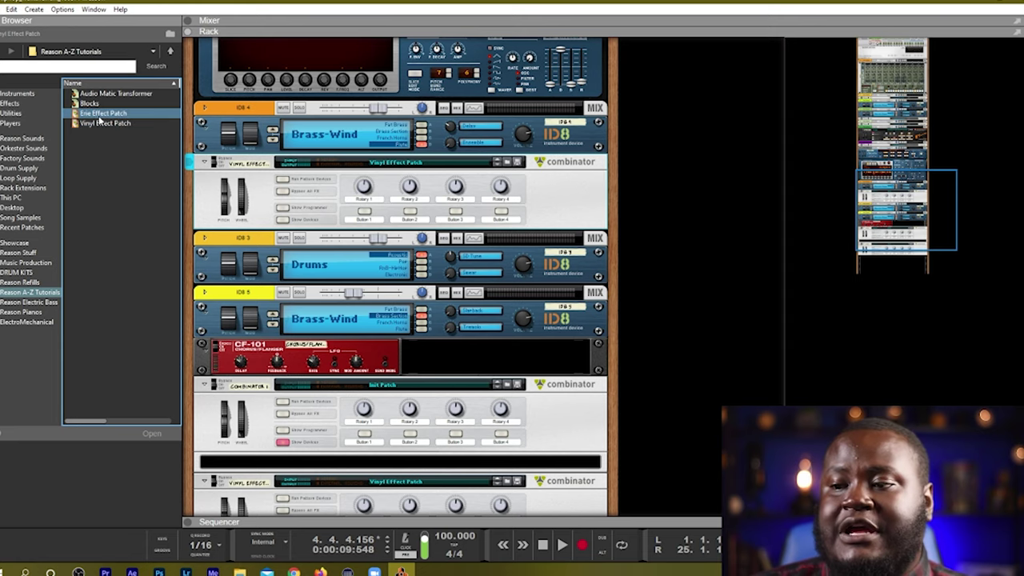
mouse_move(99, 117)
left_mouse_down()
mouse_move(128, 120)
mouse_move(304, 360)
mouse_move(360, 336)
mouse_move(390, 338)
left_mouse_up()
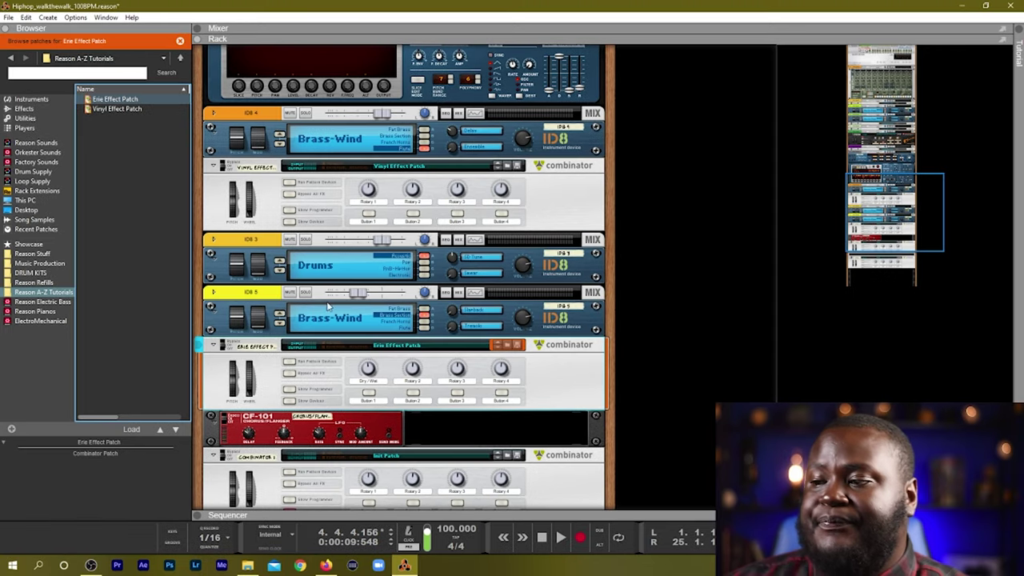
scroll(399, 286, "up", 3)
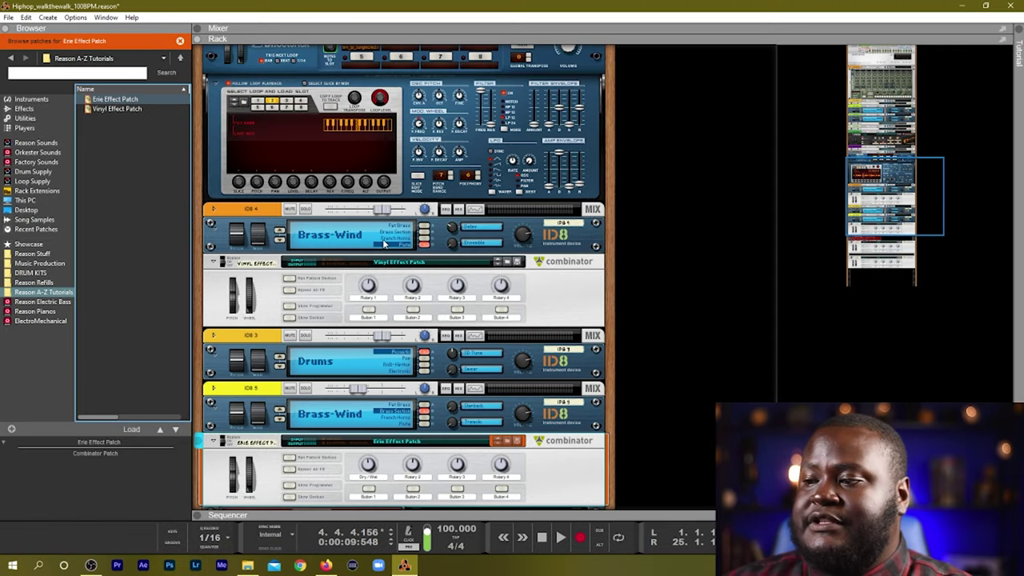
key("Tab")
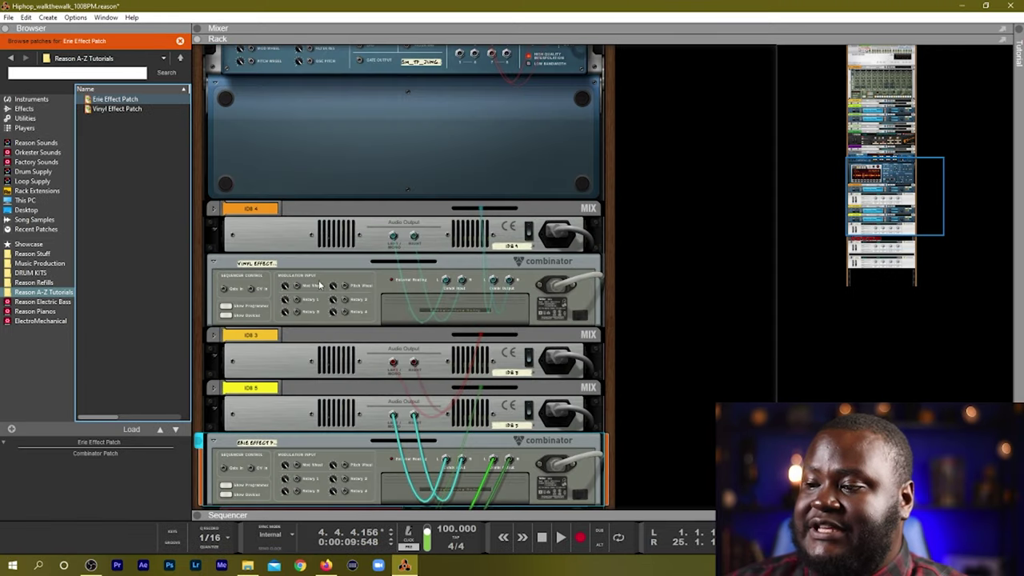
left_click(370, 269)
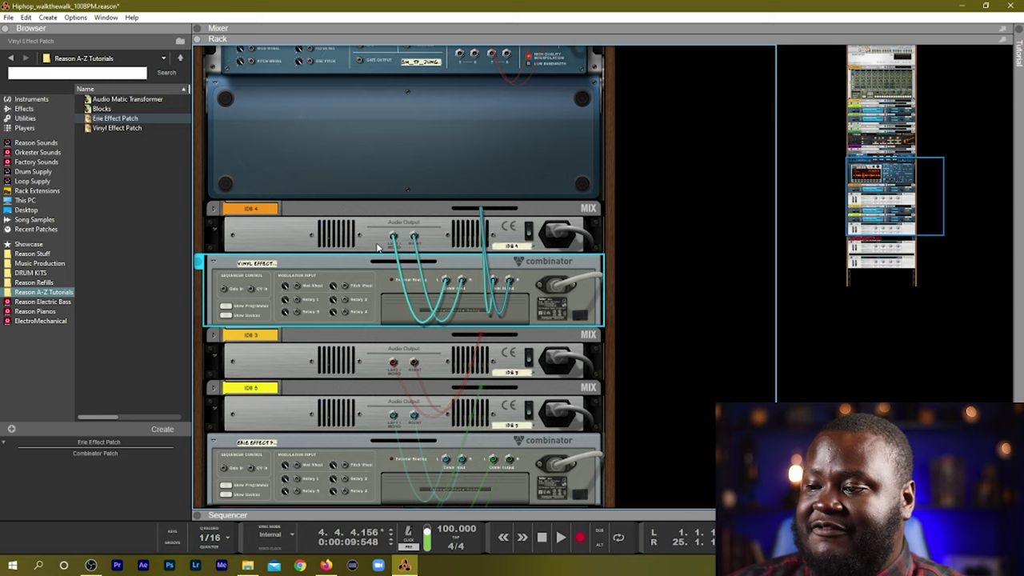
key("Tab")
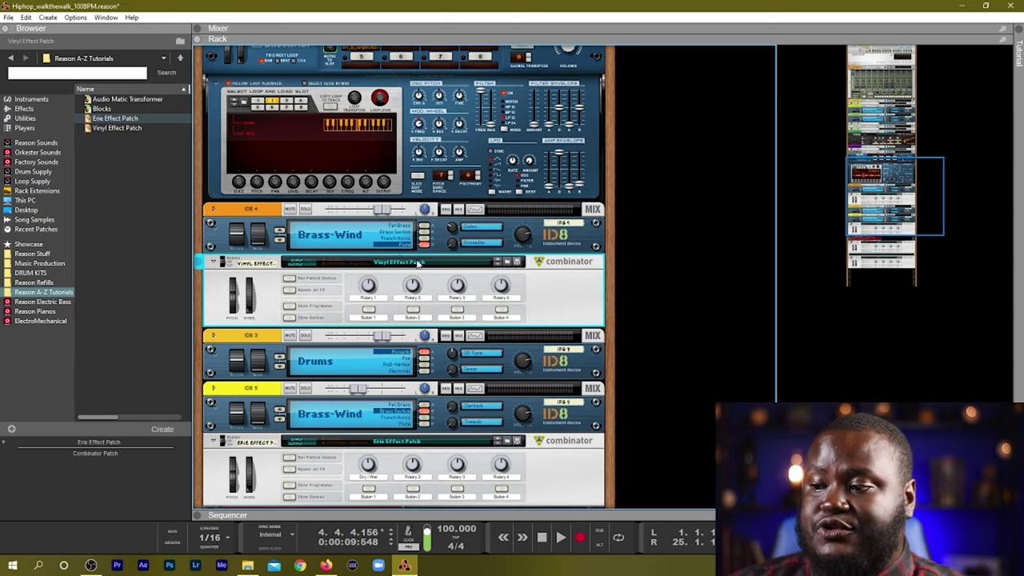
key("Tab")
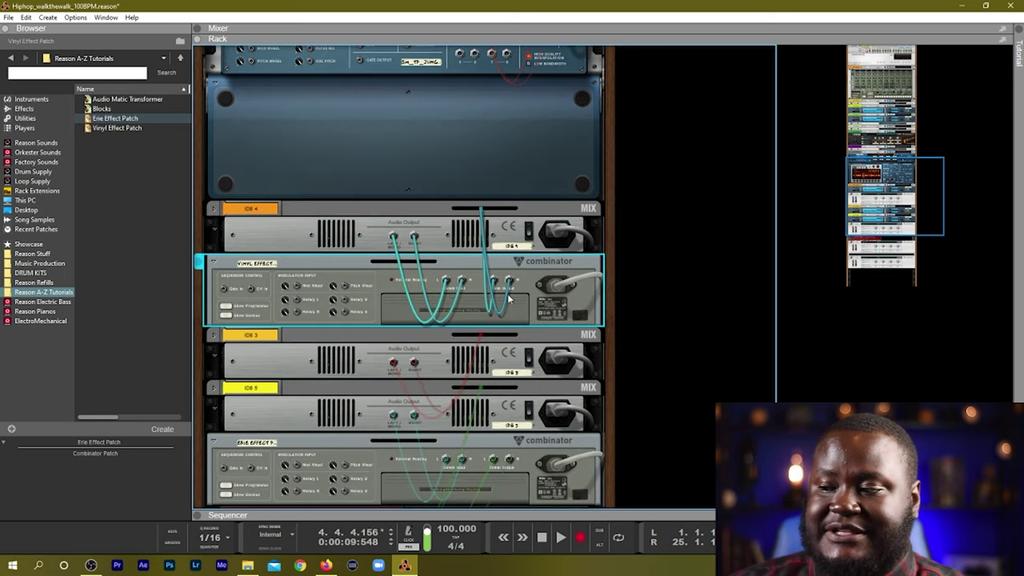
key("Tab")
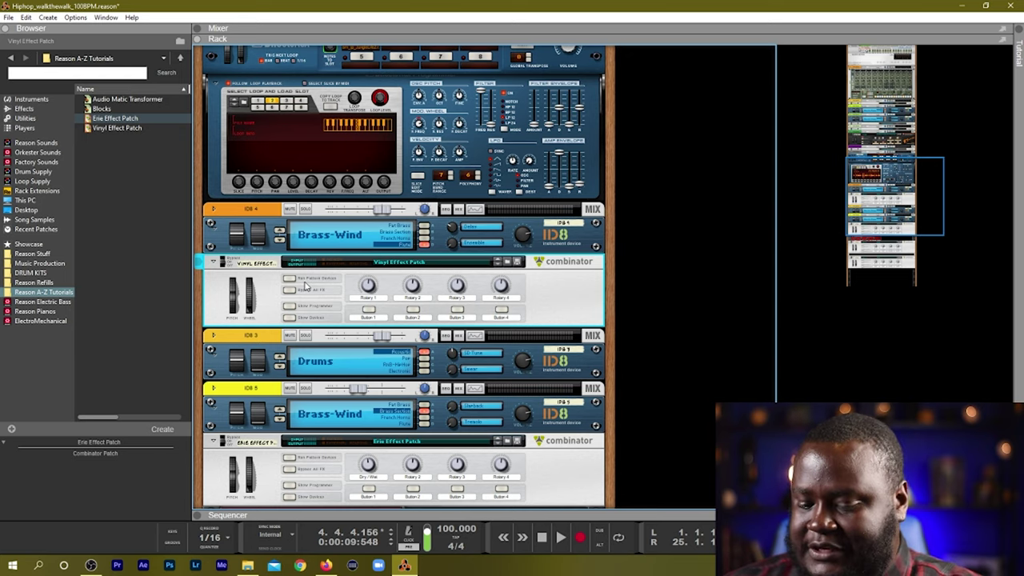
Step: Solo ID8 4 in the Sequencer, play it with the rack shown, then stop
key("F7")
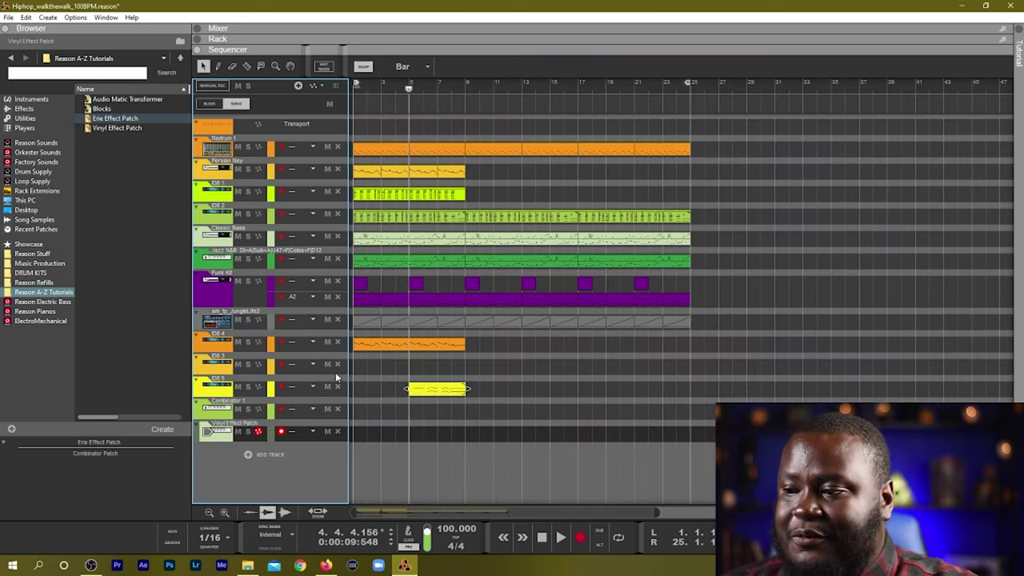
left_click(249, 341)
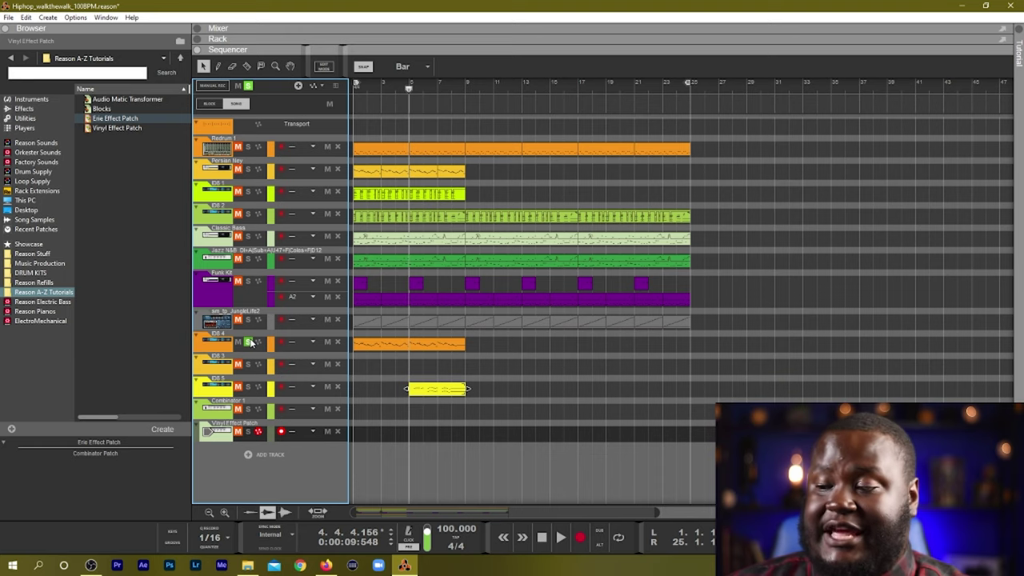
key("space")
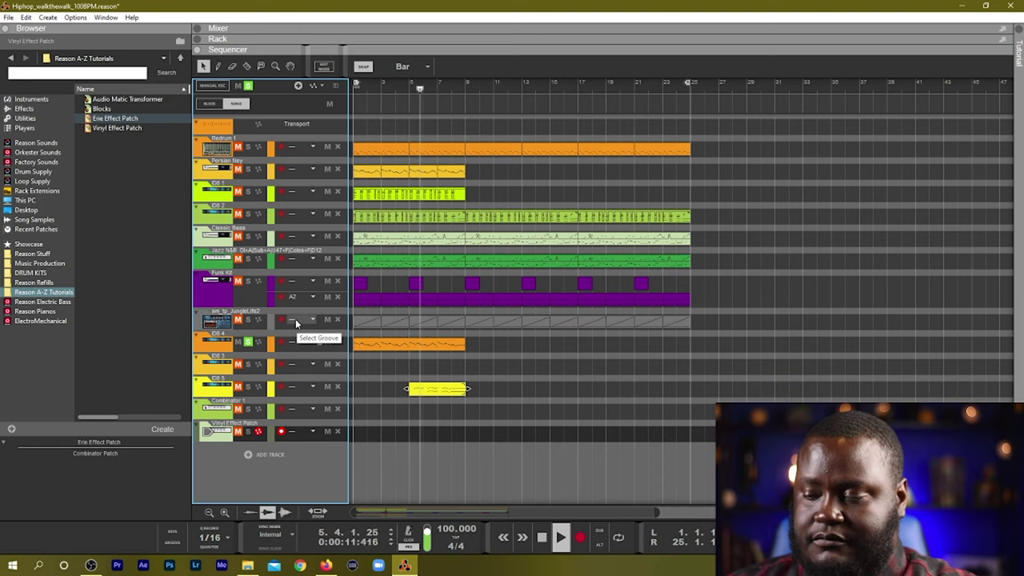
key("F6")
scroll(413, 212, "down", 3)
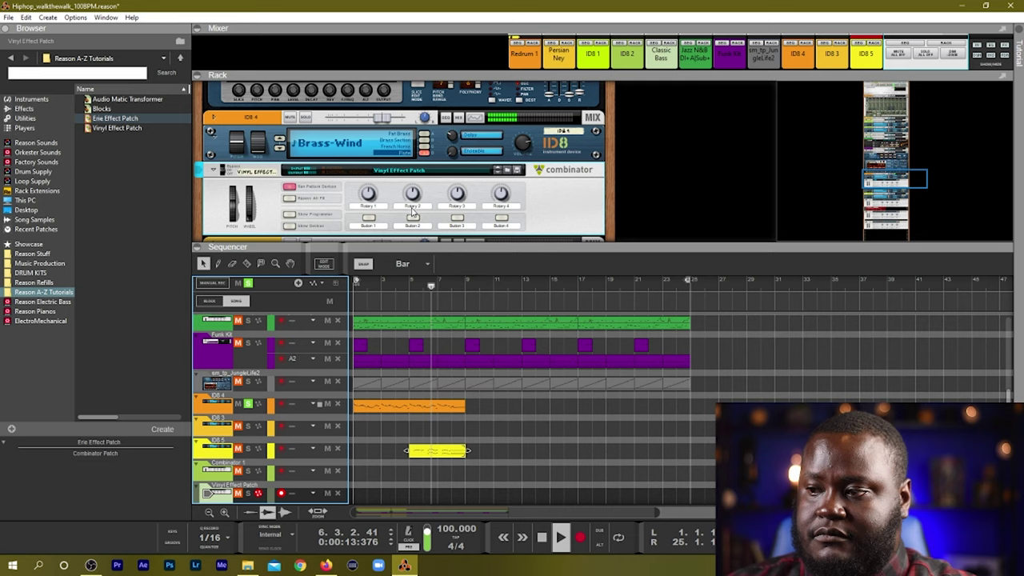
scroll(413, 212, "up", 2)
scroll(413, 212, "down", 4)
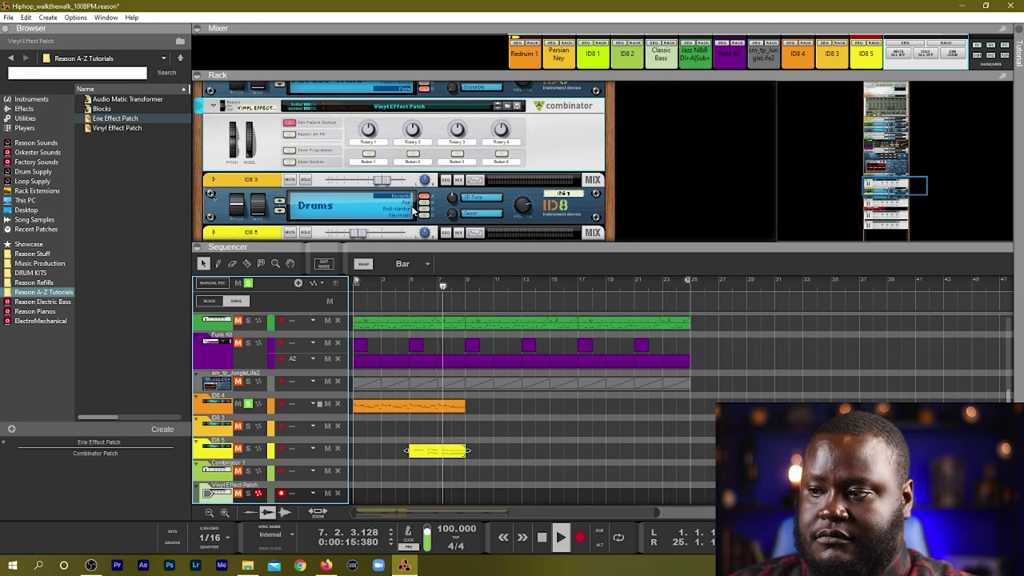
scroll(414, 212, "up", 1)
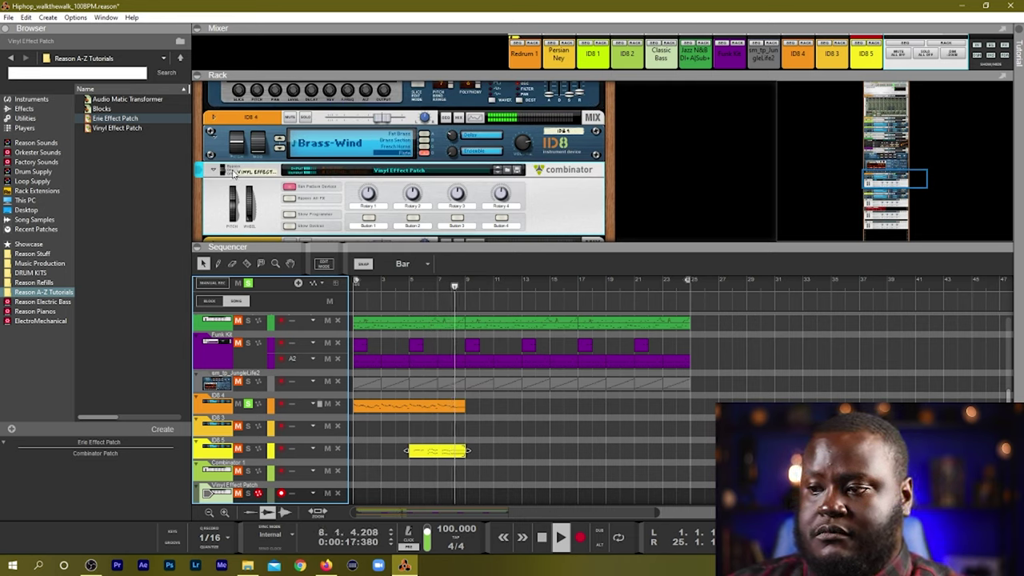
key("space")
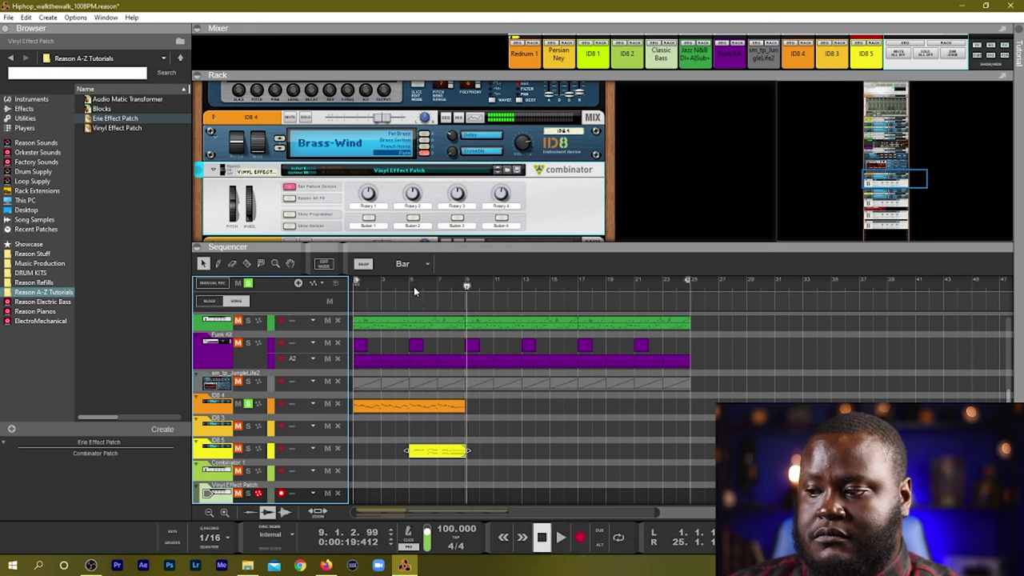
Step: Replay from bar 5 with the Vinyl Effect combinator selected, then clear the solo
left_click(414, 286)
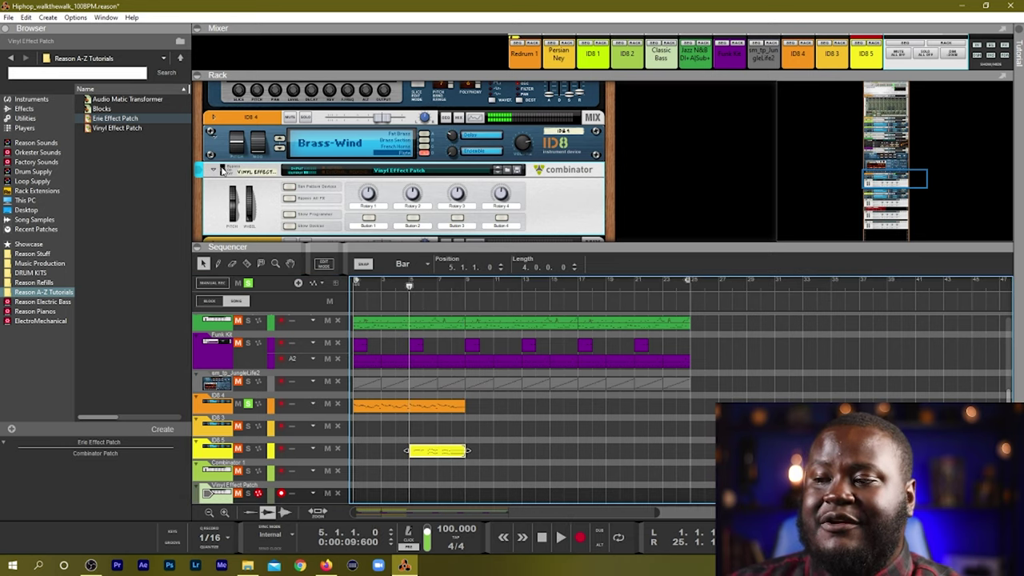
left_click(223, 171)
key("space")
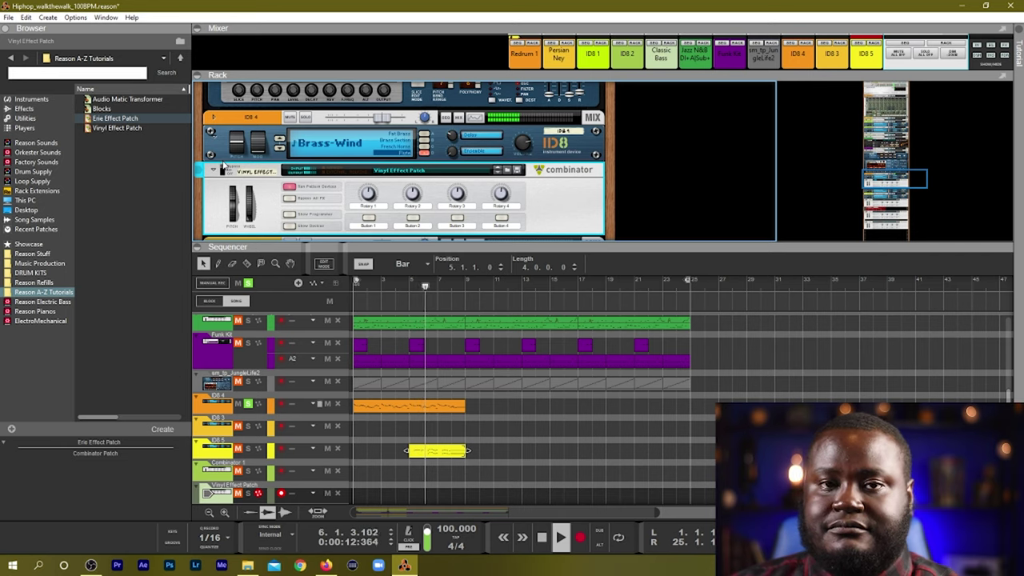
left_click(252, 286)
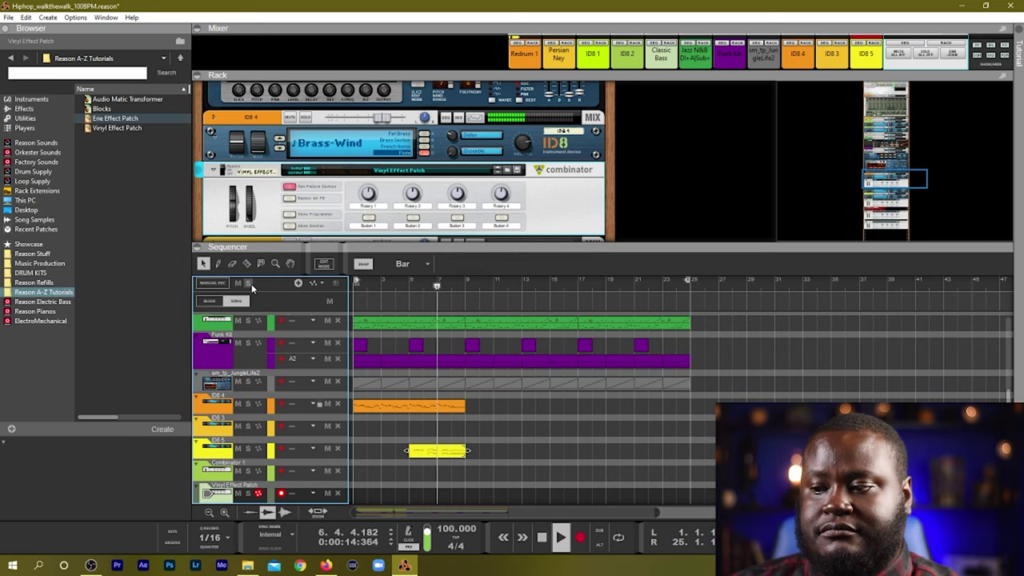
Step: Bypass the Vinyl Effect combinator, replay from bar 5, and scroll down to the Erie Effect Patch
left_click(223, 171)
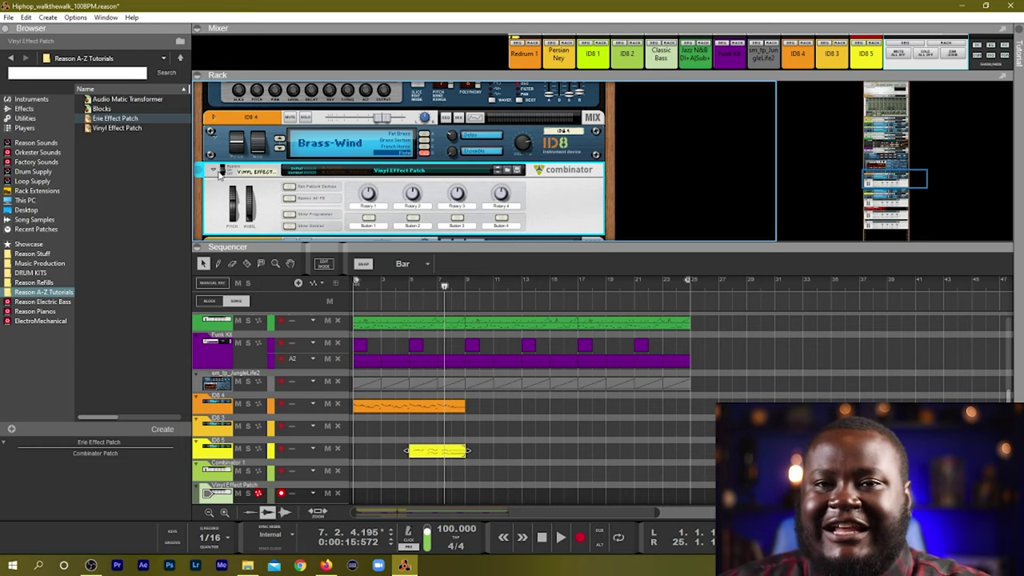
key("space")
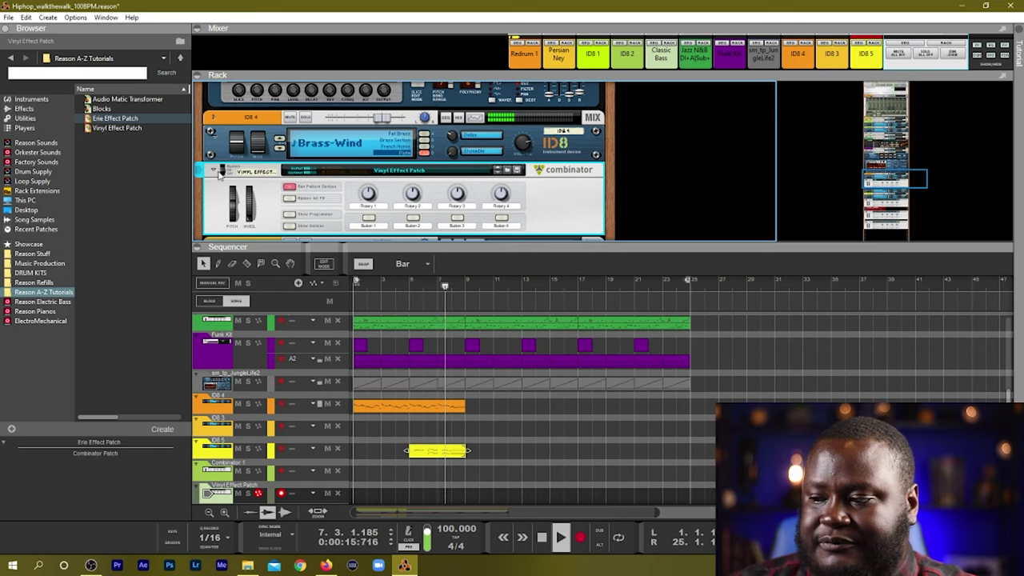
left_click(408, 285)
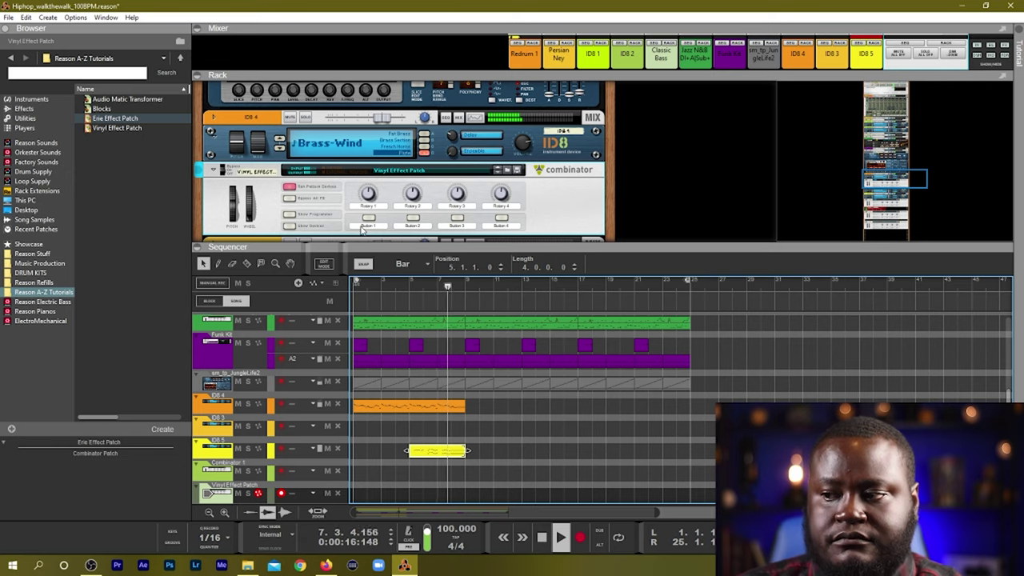
scroll(362, 229, "down", 2)
Step: Stop playback and open the Erie Effect Patch combinator's programmer
scroll(364, 222, "down", 1)
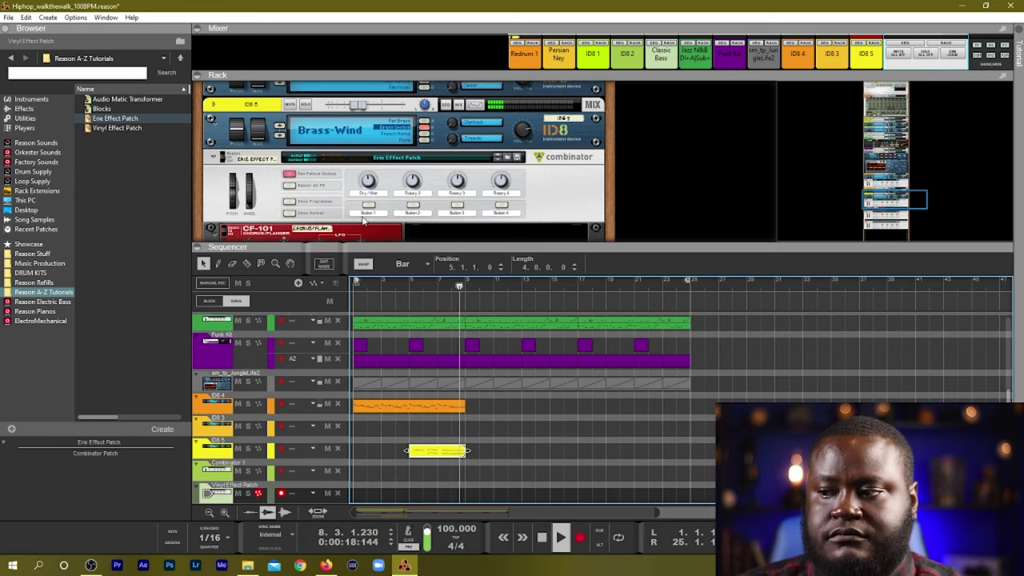
key("space")
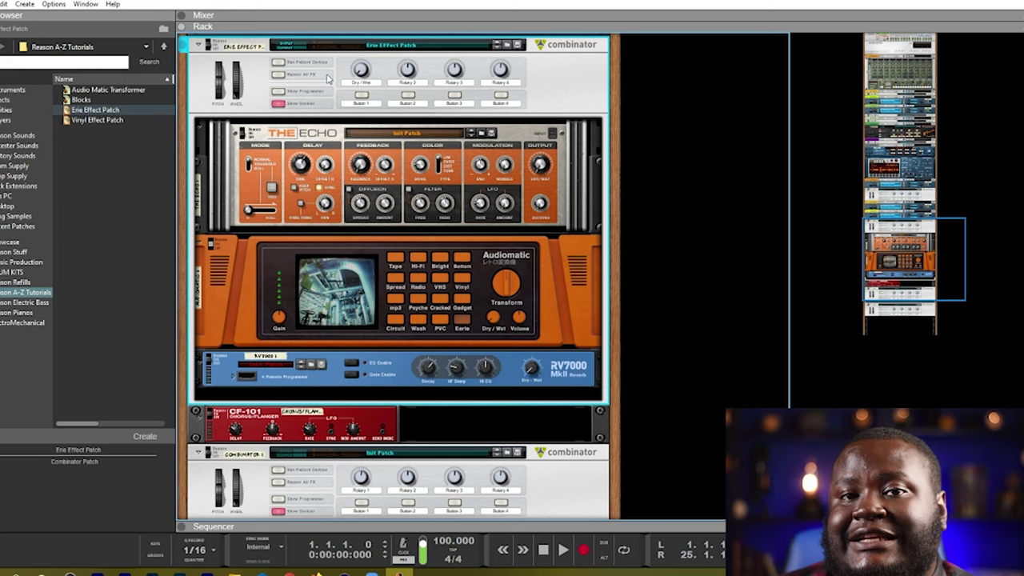
left_click(288, 91)
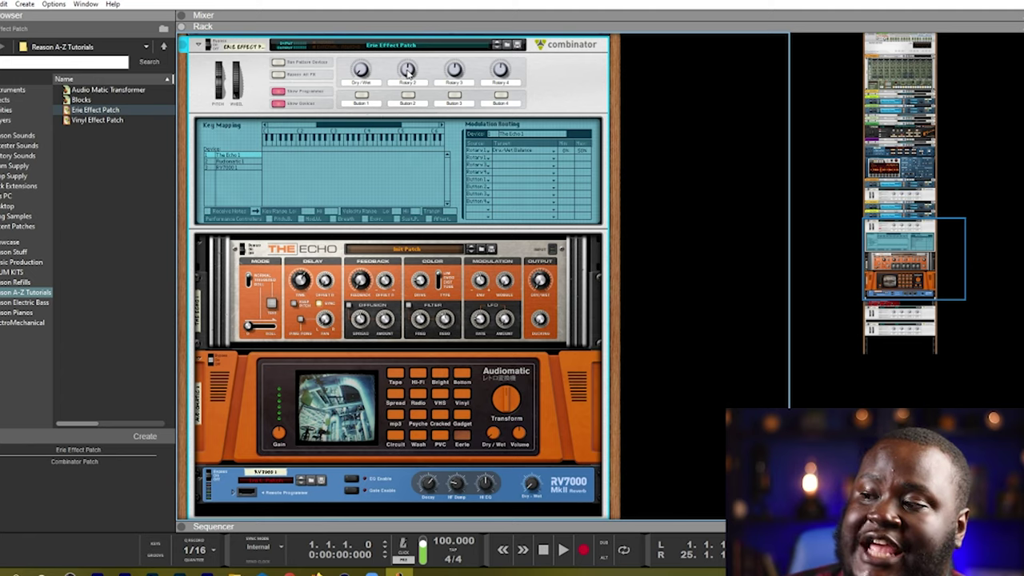
Step: Turn up Rotary 2 and route it to The Echo's Feedback
left_click_drag(408, 71, 414, 86)
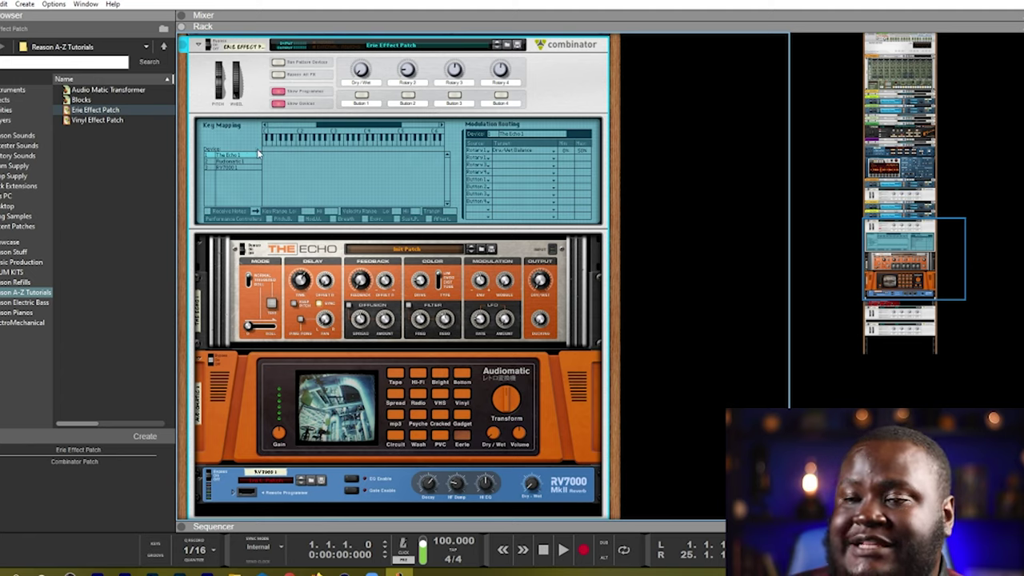
left_click(497, 158)
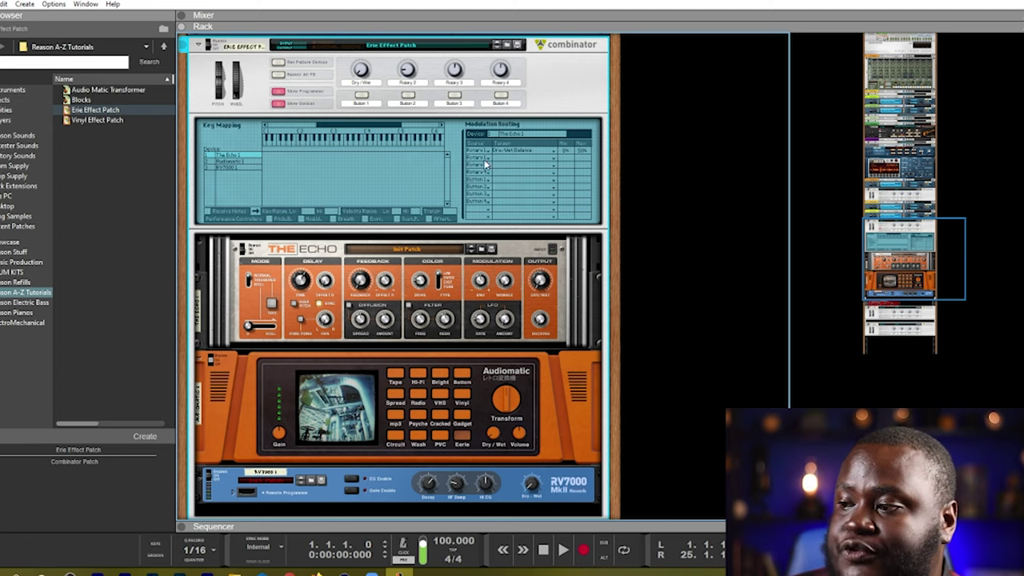
left_click(508, 157)
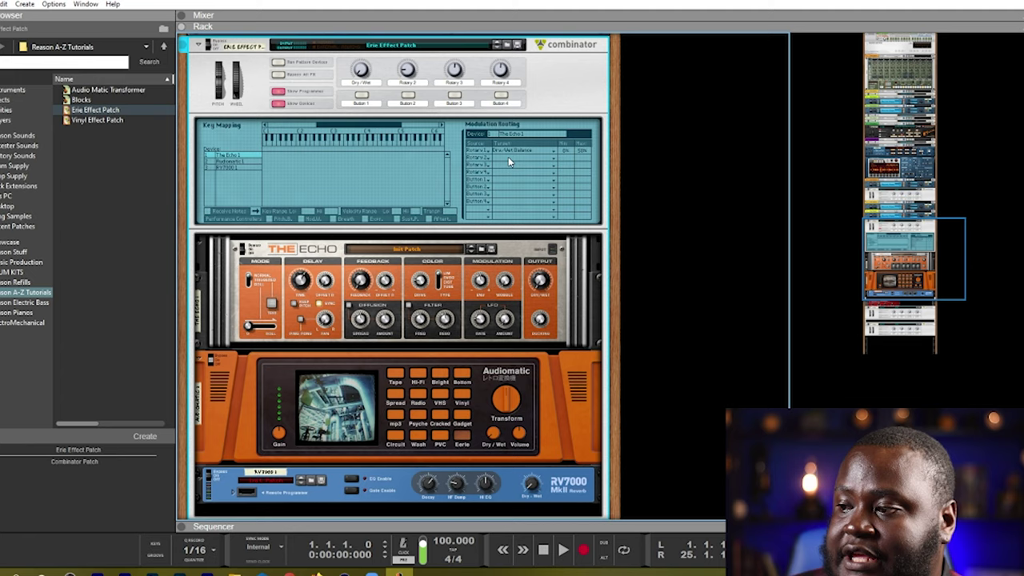
left_click(508, 160)
mouse_move(528, 197)
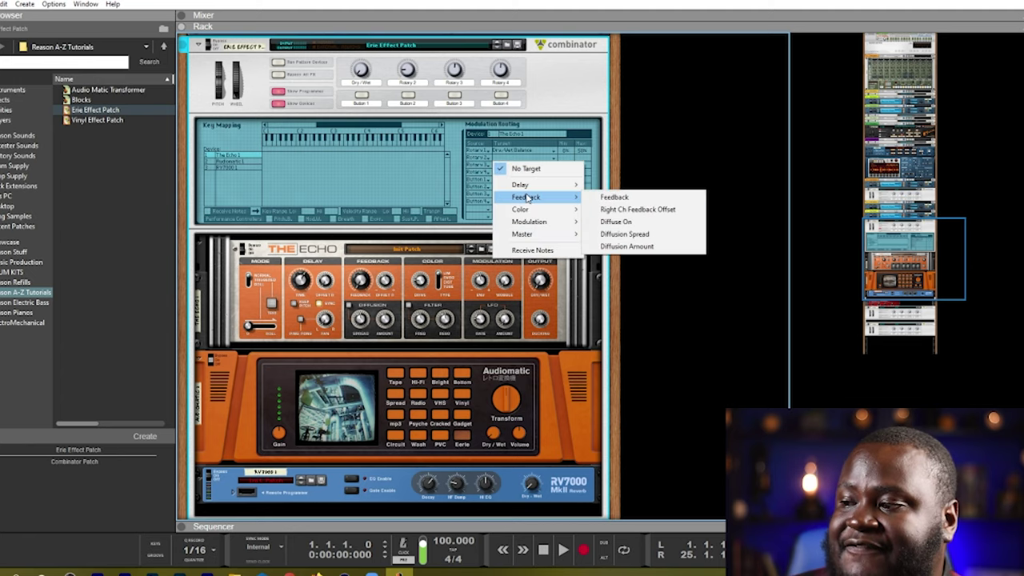
left_click(601, 198)
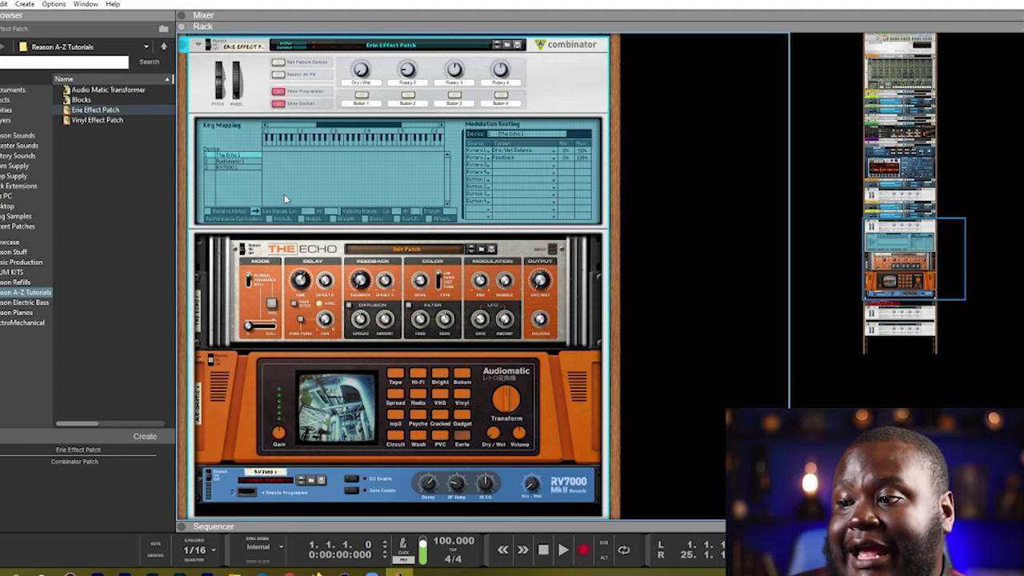
Step: Make Rotary 2 drive Audiomatic 1's Transform
left_click(232, 160)
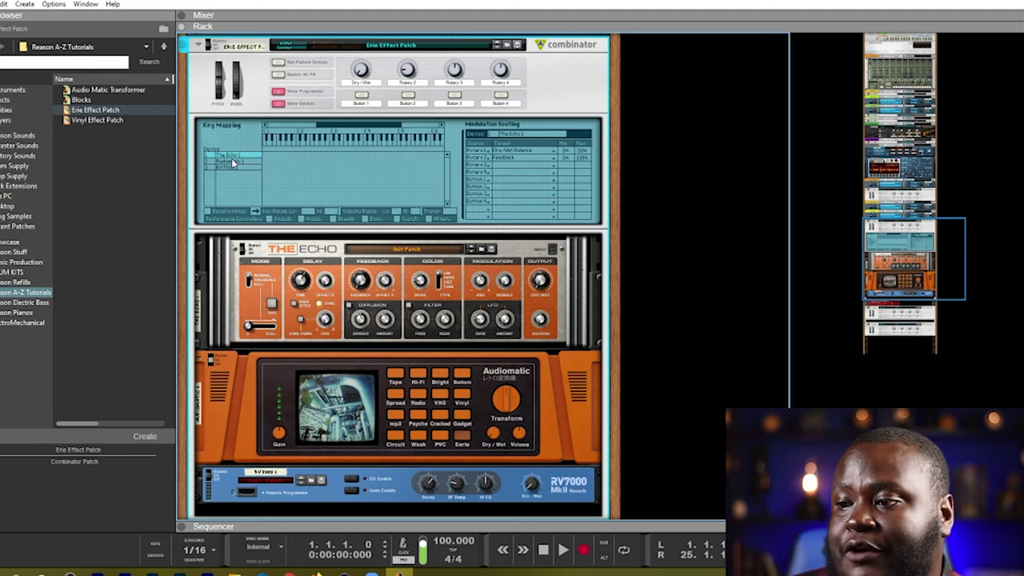
left_click(499, 159)
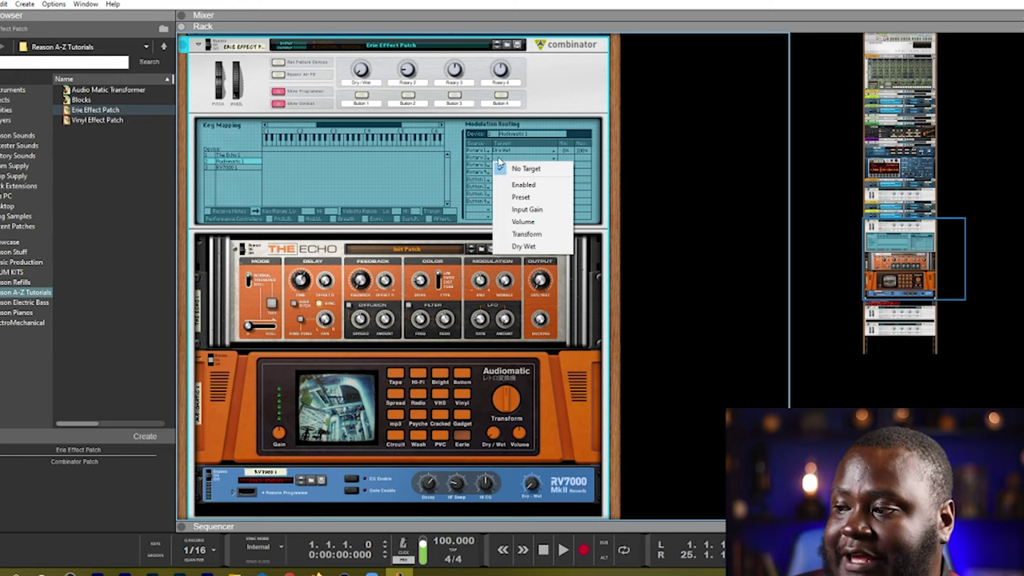
left_click(530, 235)
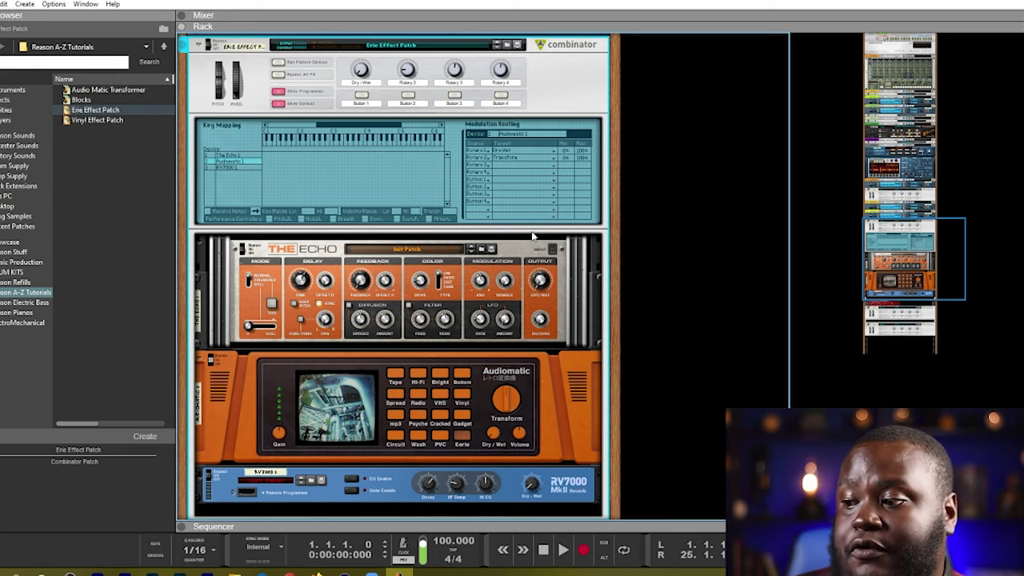
Step: Make Rotary 2 also drive the RV7000's Master Decay
left_click(244, 167)
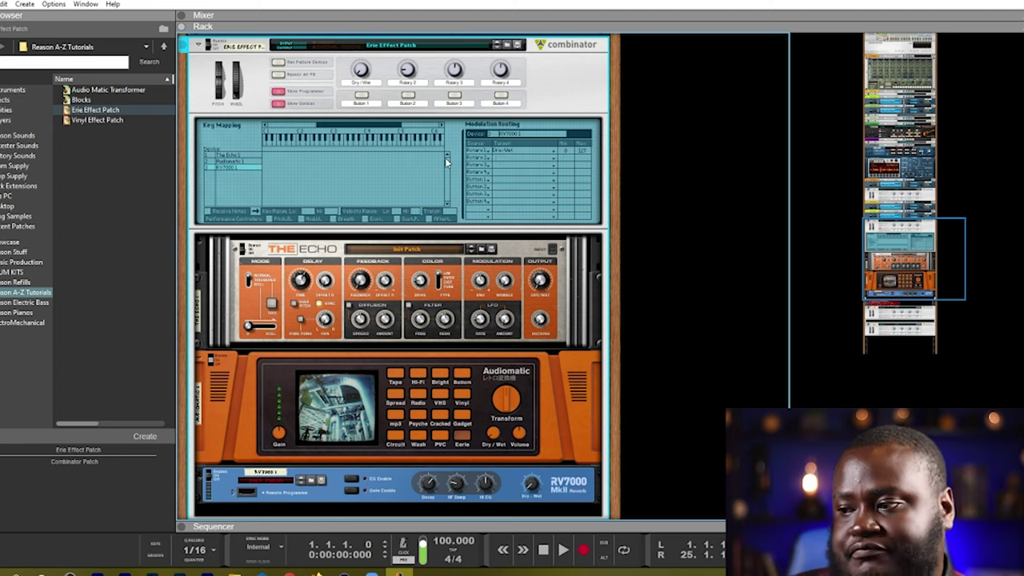
left_click(497, 157)
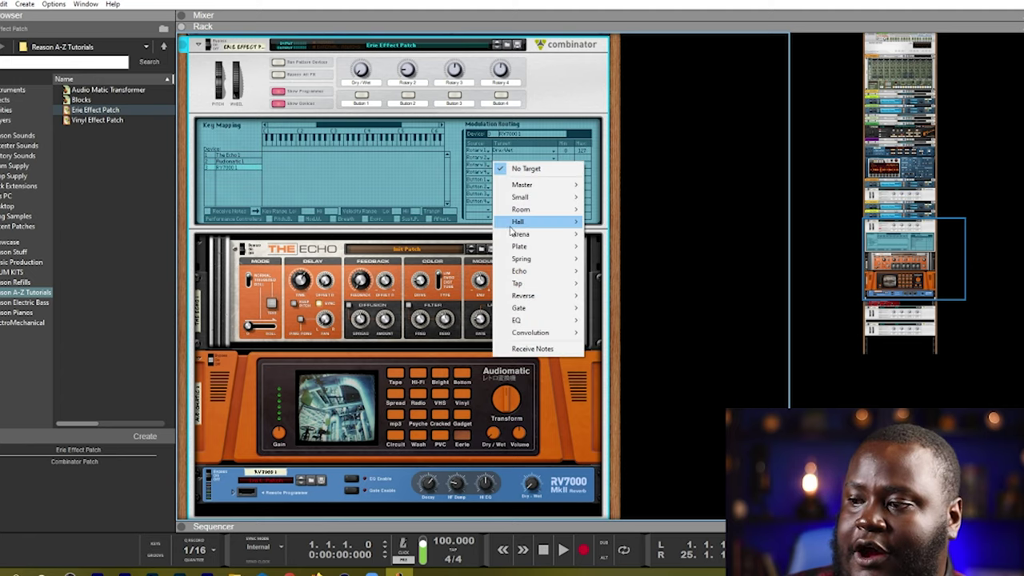
mouse_move(516, 224)
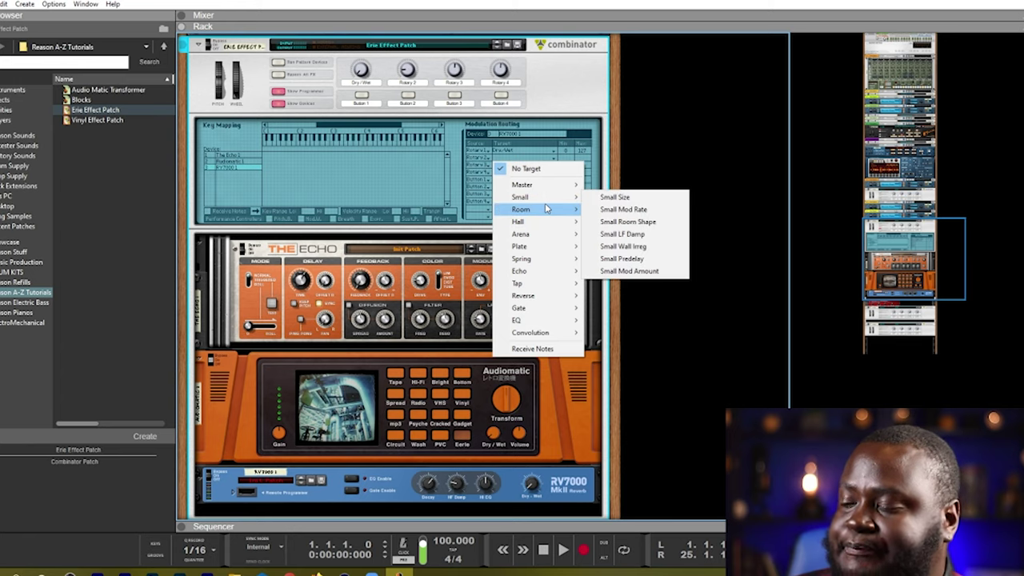
mouse_move(535, 185)
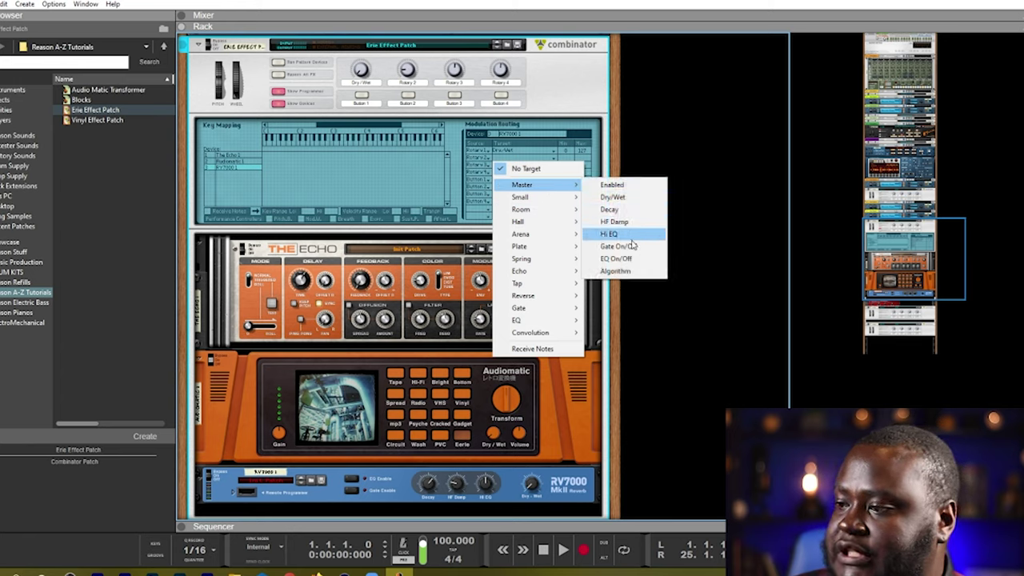
left_click(613, 209)
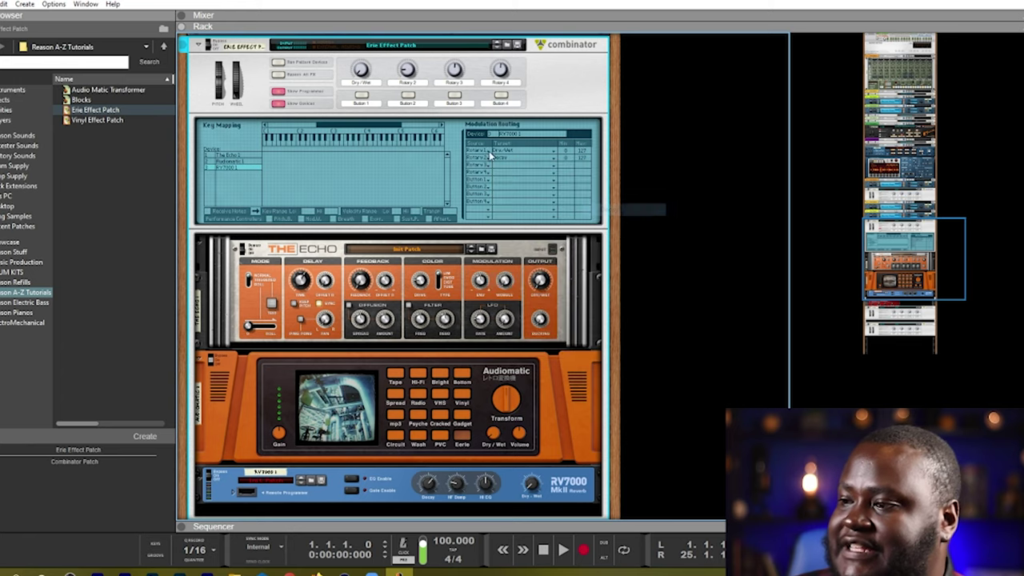
Step: Rename the Rotary 2 label to ROOM
double_click(408, 83)
type("R")
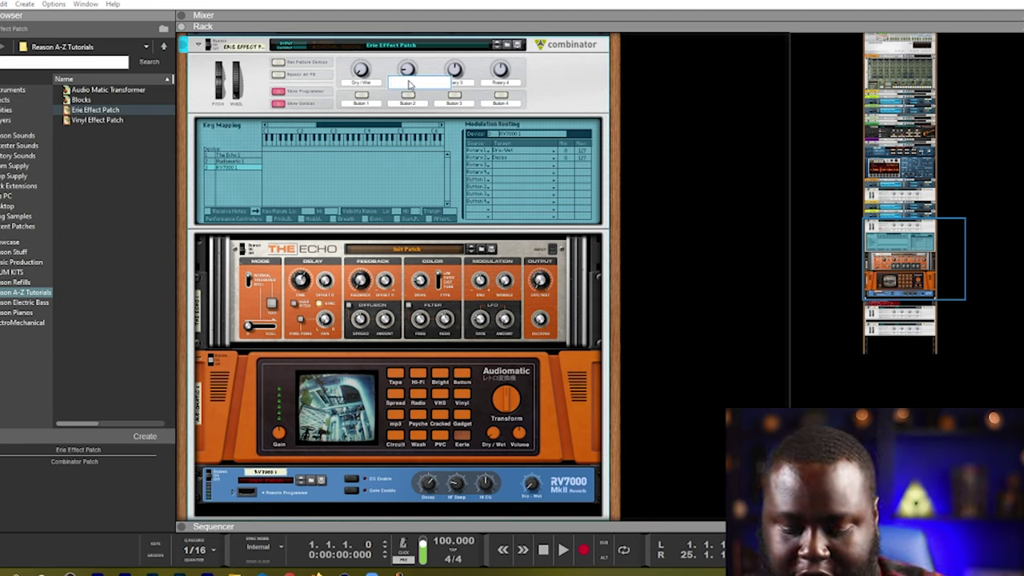
type("OOM")
key("Return")
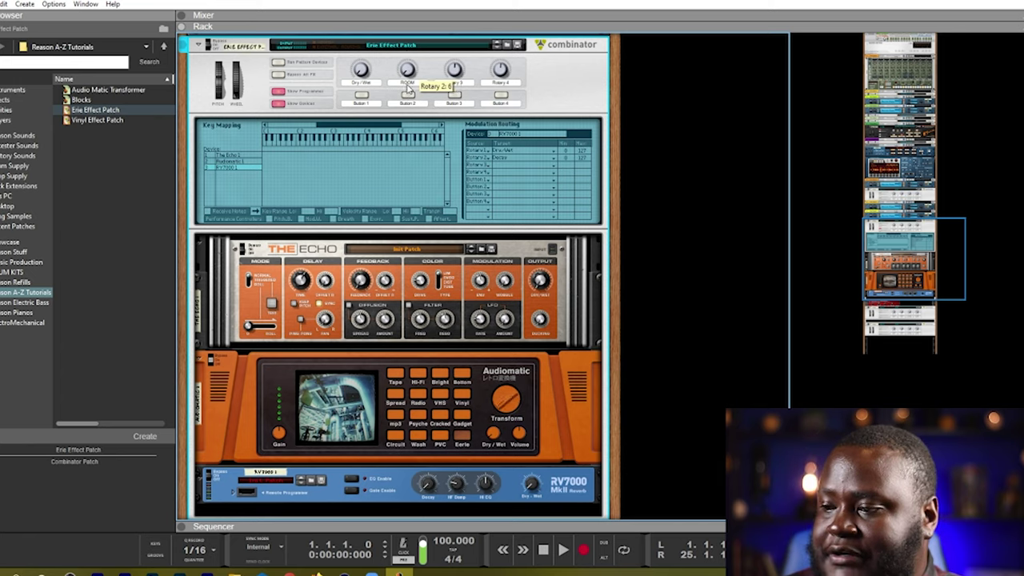
Step: Test the ROOM knob by turning it between 127, 99 and 28
left_click_drag(407, 74, 407, 109)
left_click_drag(408, 40, 410, 26)
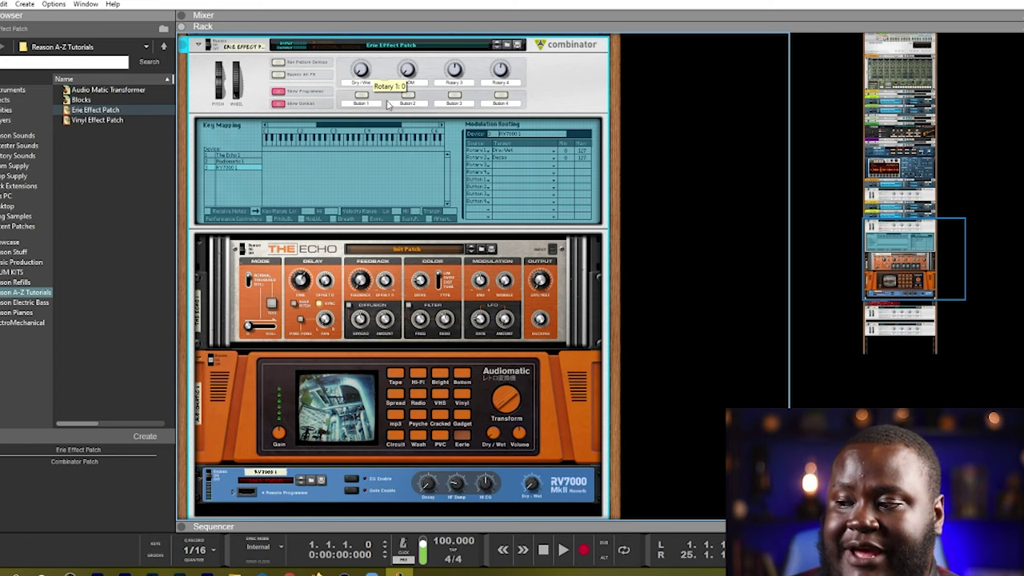
left_click_drag(408, 72, 408, 31)
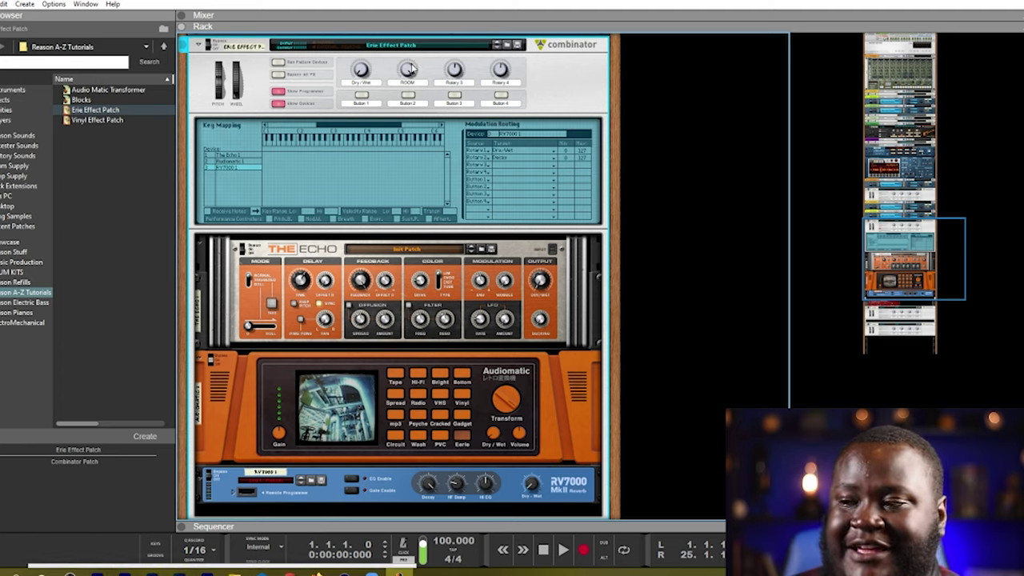
mouse_move(408, 55)
left_click_drag(408, 55, 408, 94)
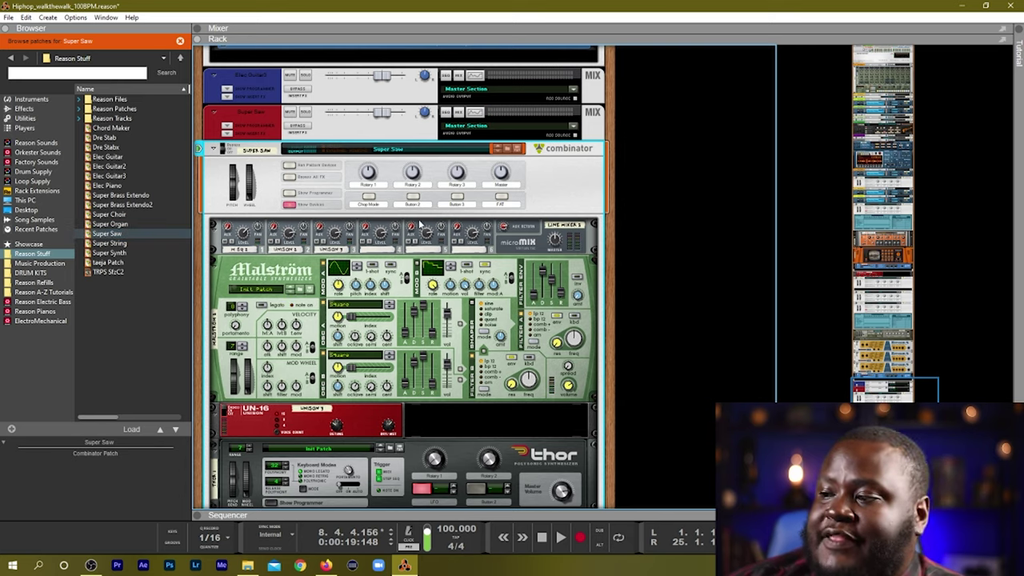
Step: Toggle the Super Saw combinator's Chop Mode (Button 1) on and off repeatedly
left_click(368, 198)
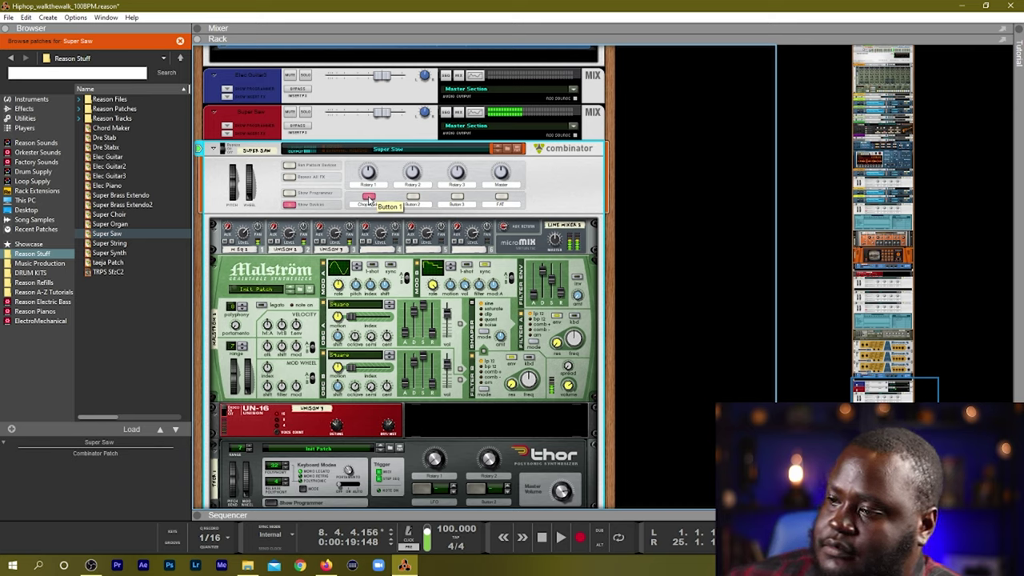
left_click(369, 198)
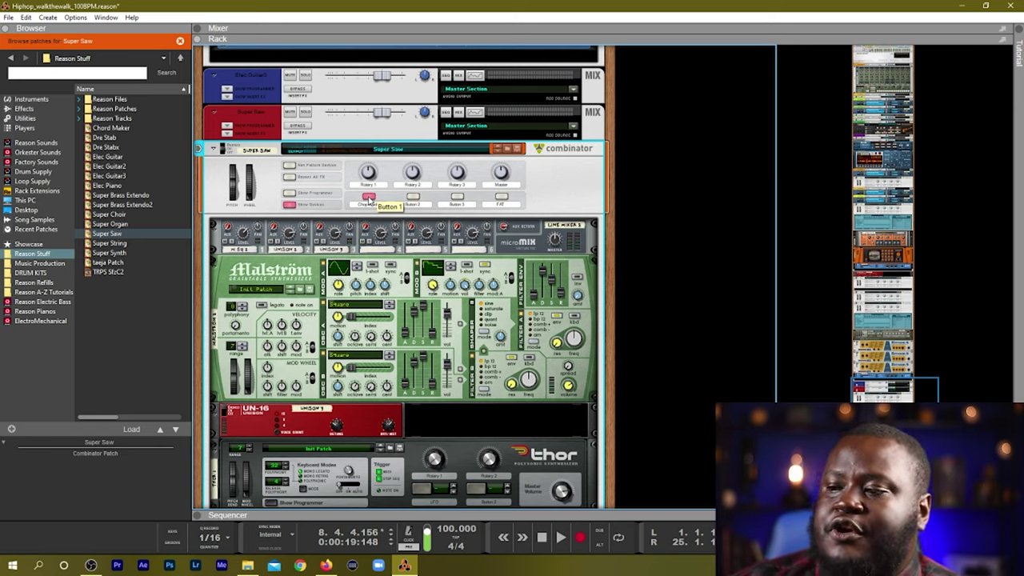
left_click(369, 197)
left_click(369, 198)
left_click(369, 198)
left_click(369, 198)
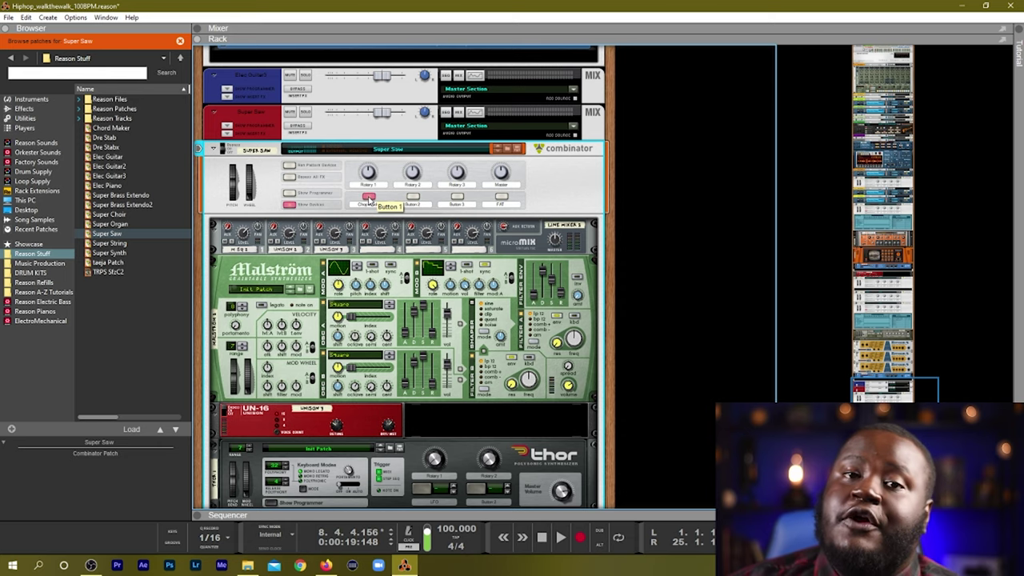
Step: Scroll down the rack through the Malström, Thor, UN-16 and MClass Equalizer devices
scroll(376, 344, "down", 8)
scroll(376, 406, "down", 4)
scroll(376, 406, "up", 12)
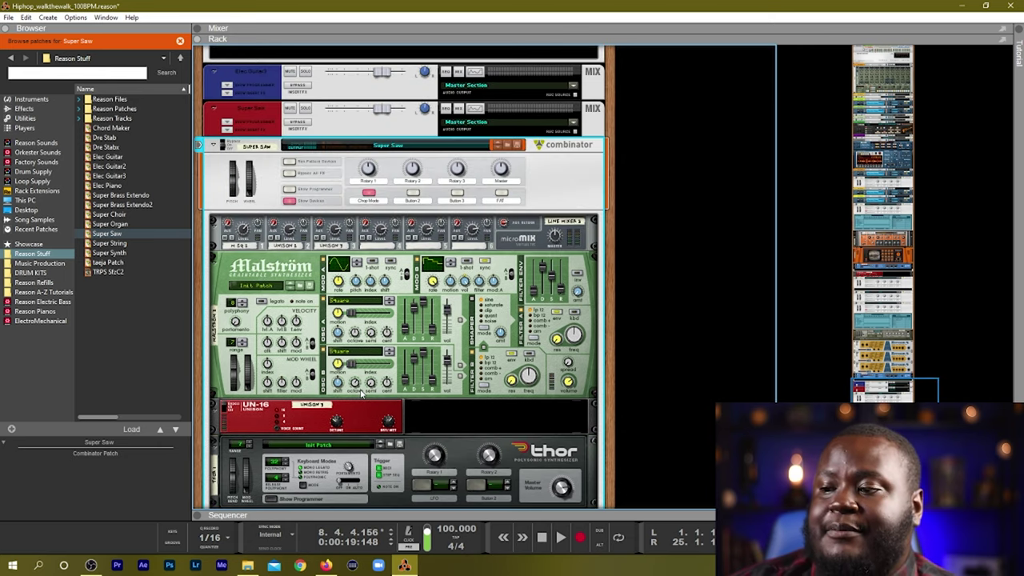
scroll(362, 392, "down", 4)
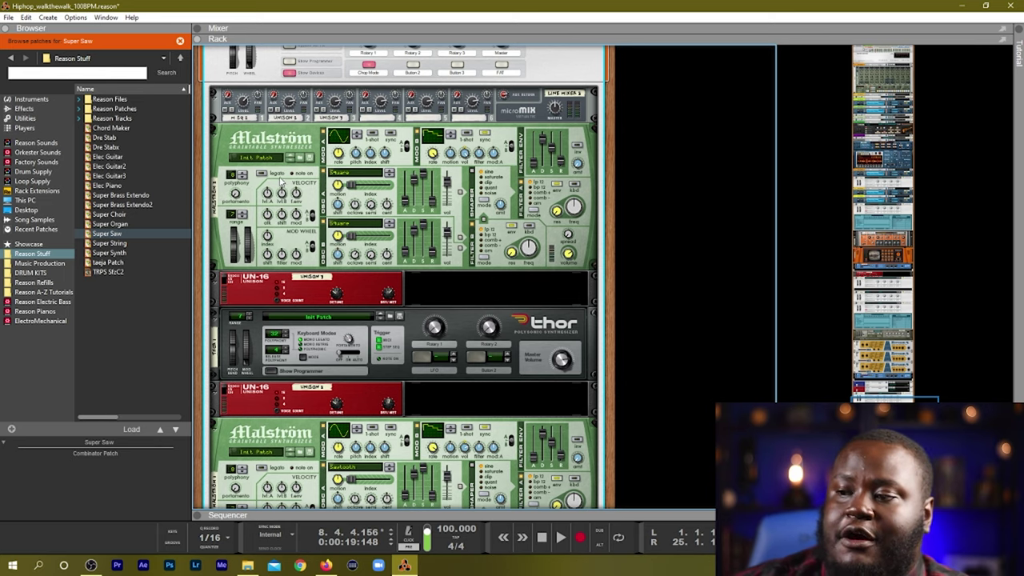
scroll(293, 194, "down", 2)
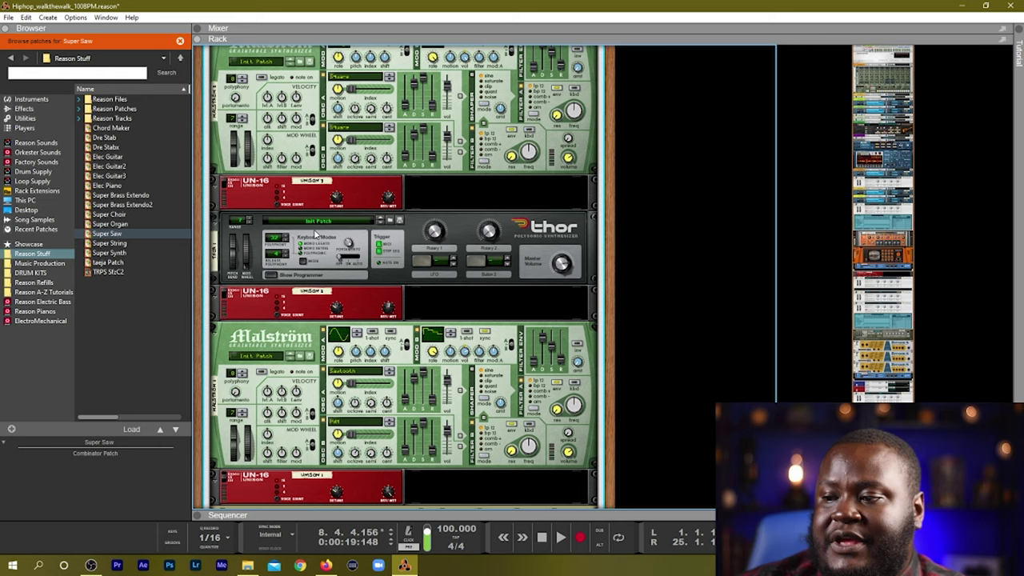
scroll(380, 252, "down", 2)
scroll(336, 249, "down", 2)
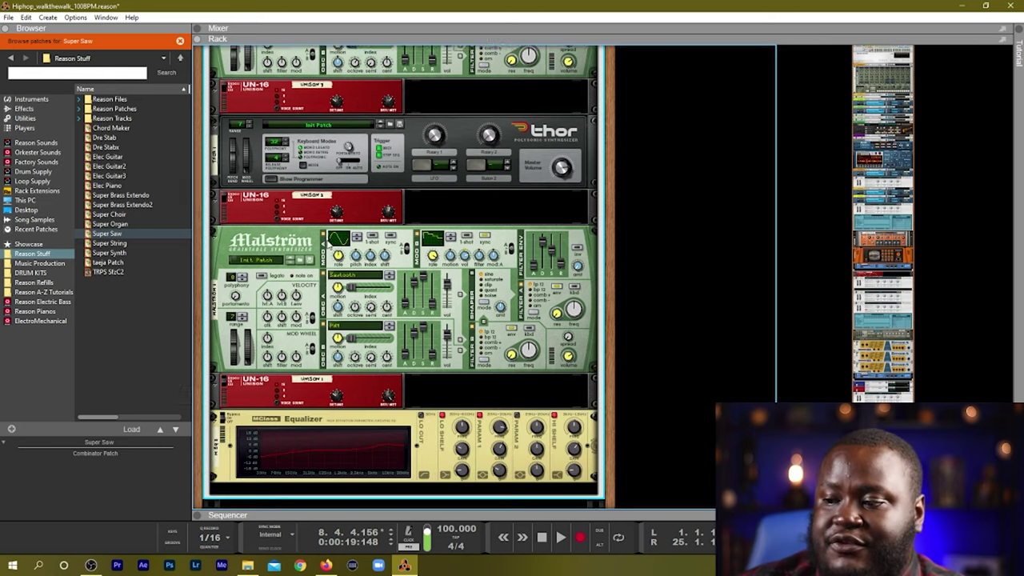
scroll(329, 237, "down", 1)
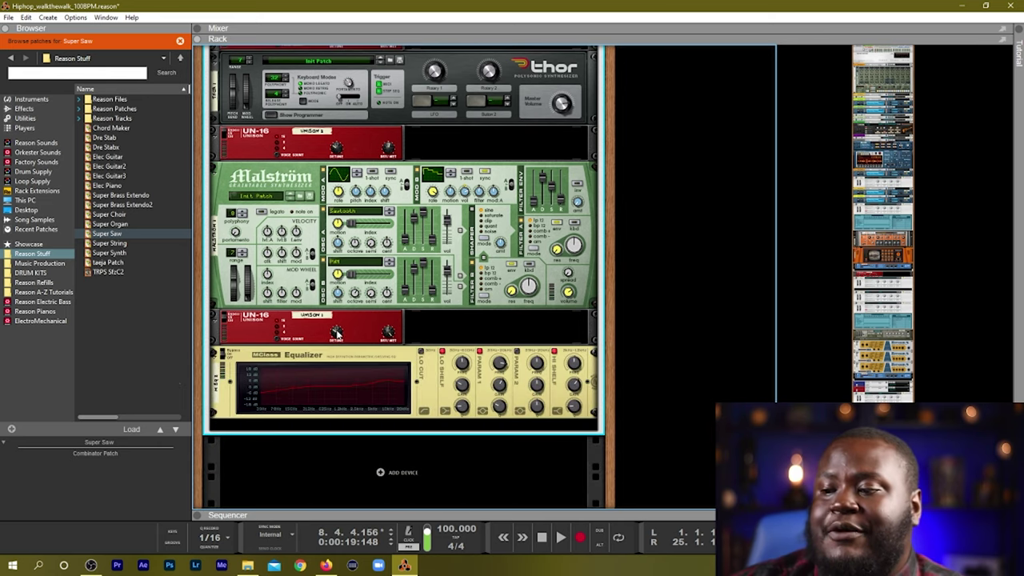
scroll(337, 340, "down", 1)
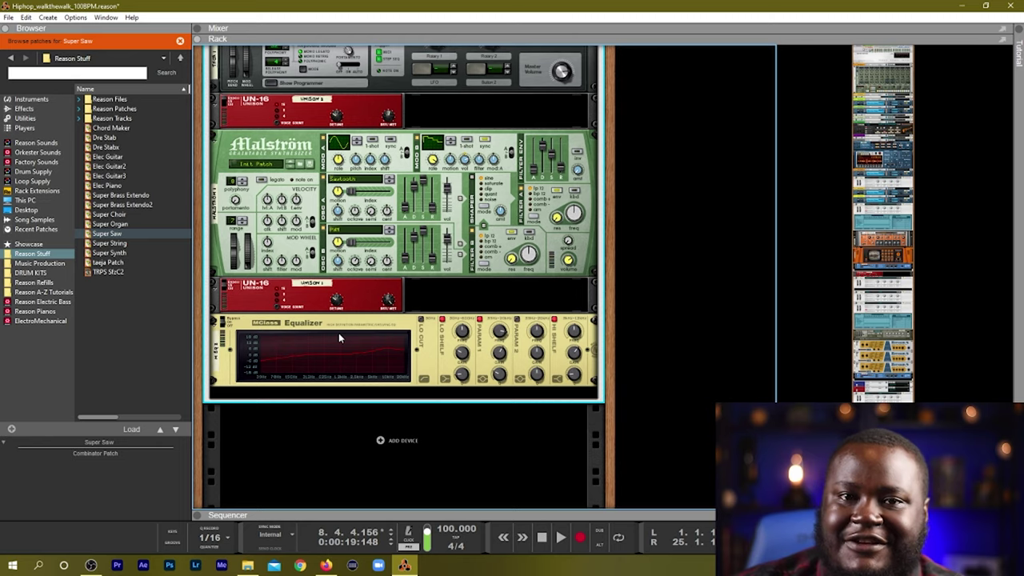
scroll(339, 333, "up", 12)
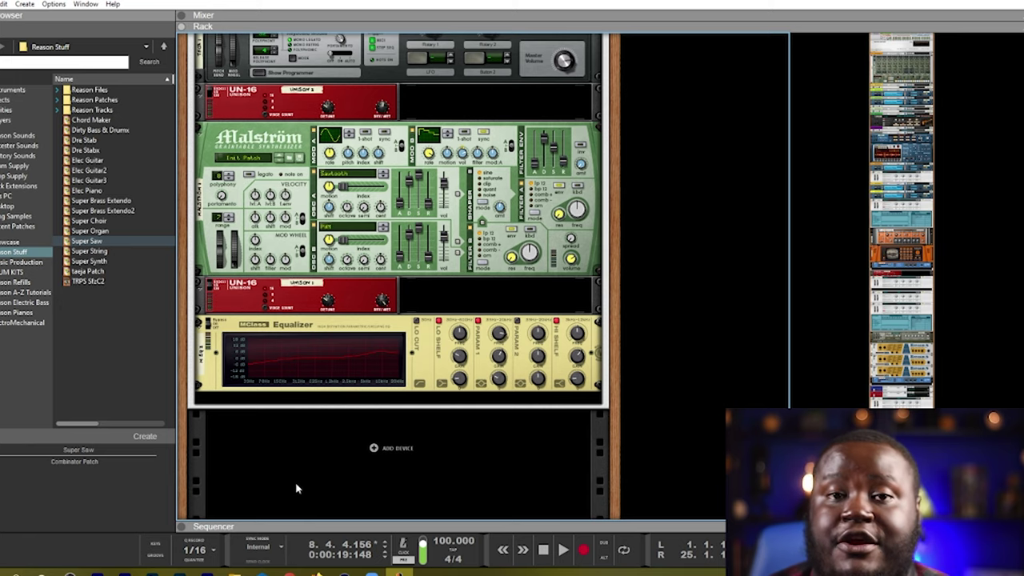
Step: Add a combinator from the rack's Utilities menu, then undo it
left_click(374, 447)
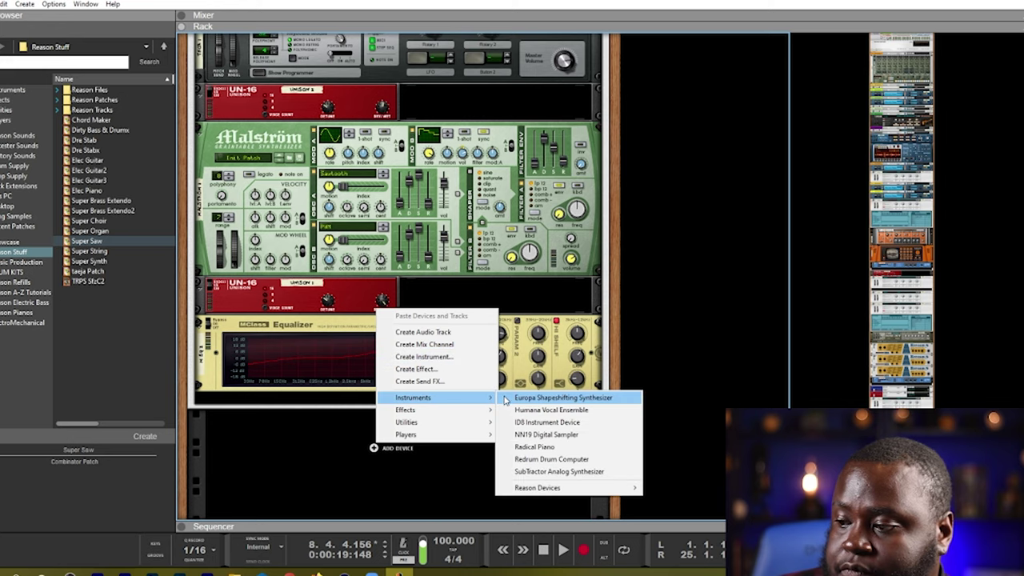
mouse_move(437, 423)
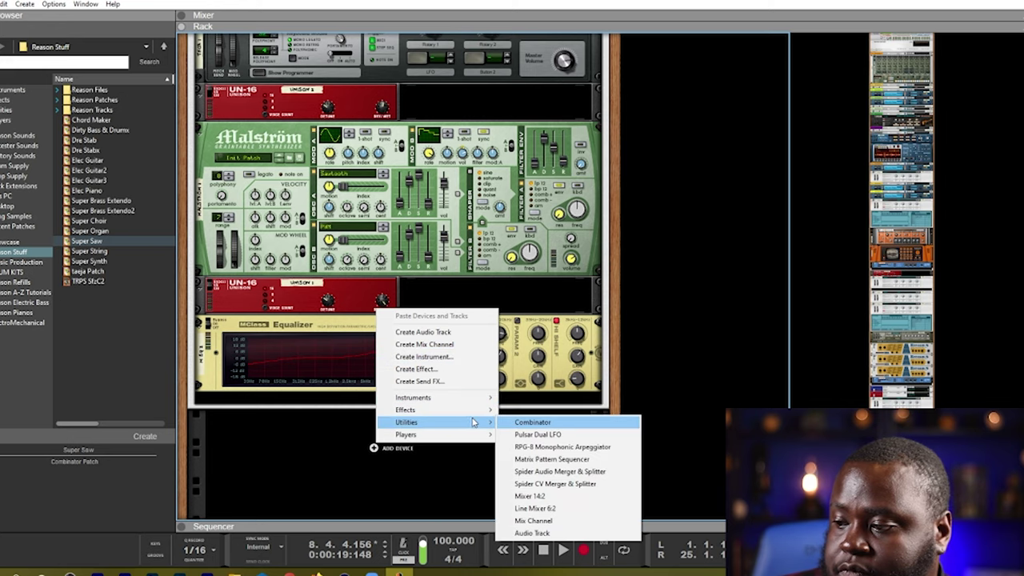
left_click(546, 423)
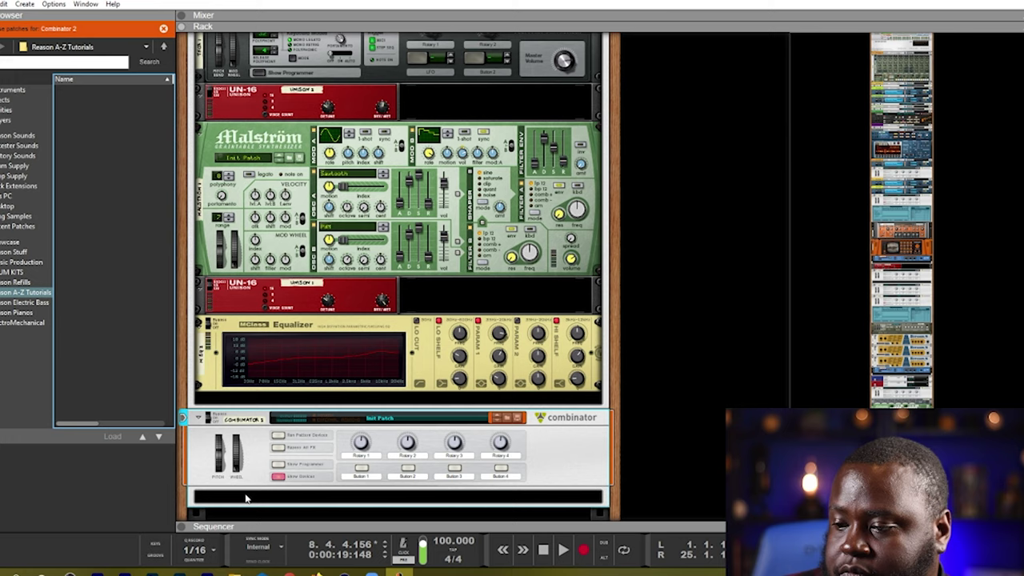
key("ctrl+z")
Step: Create Combinator 2 below the MClass Equalizer and flip the rack to check its back
right_click(373, 446)
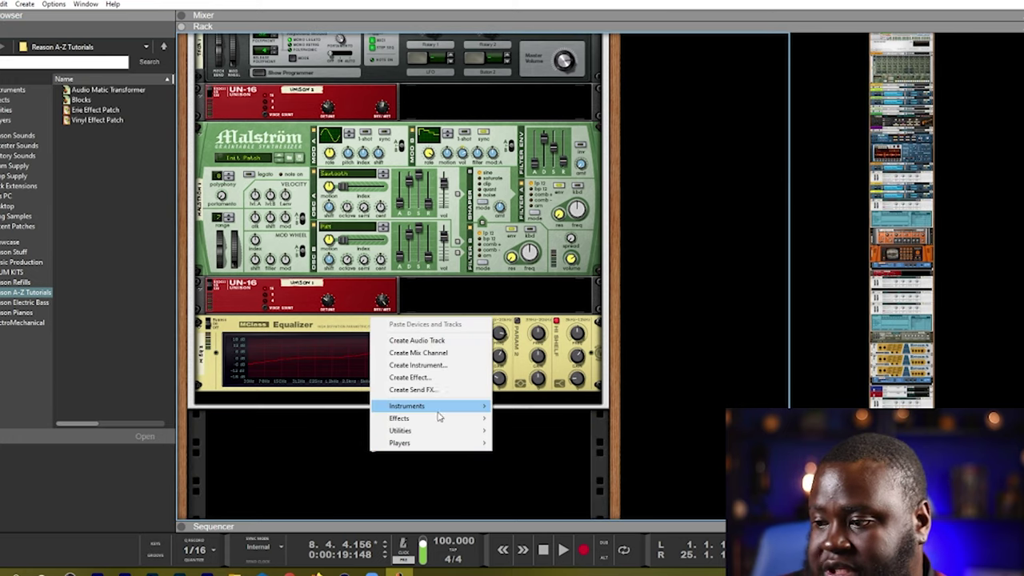
mouse_move(442, 408)
mouse_move(422, 432)
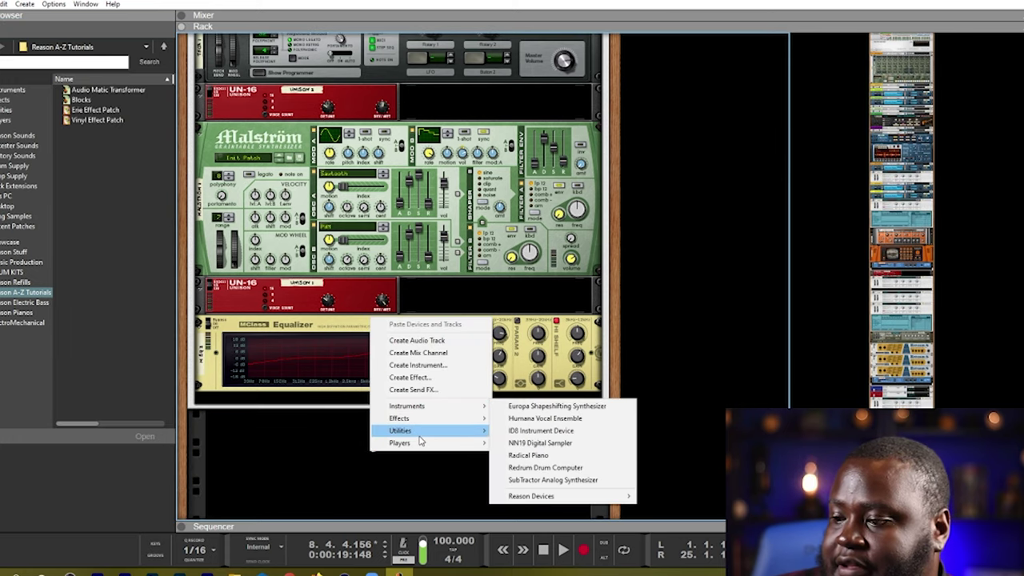
left_click(521, 432)
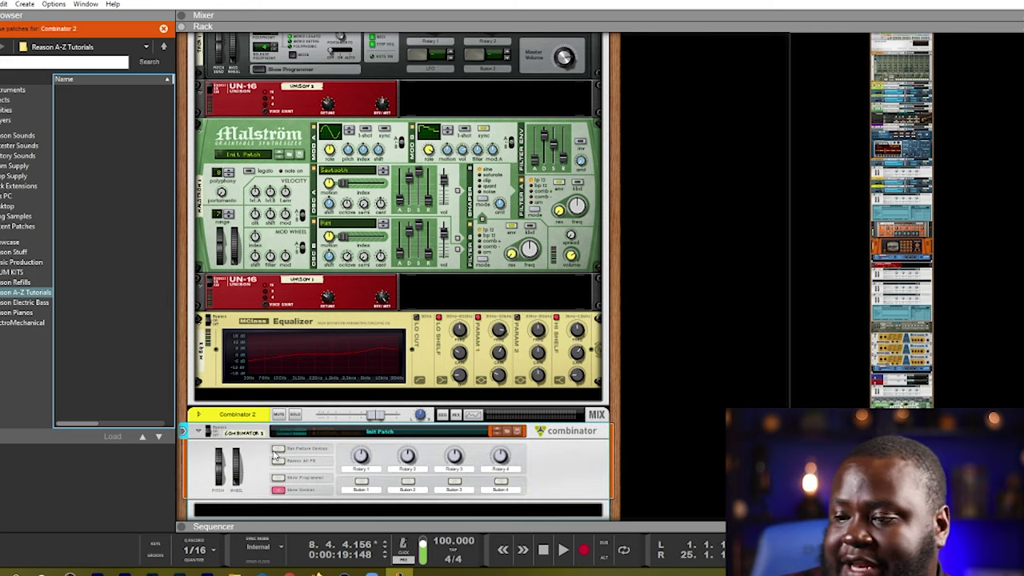
key("Tab")
key("Tab")
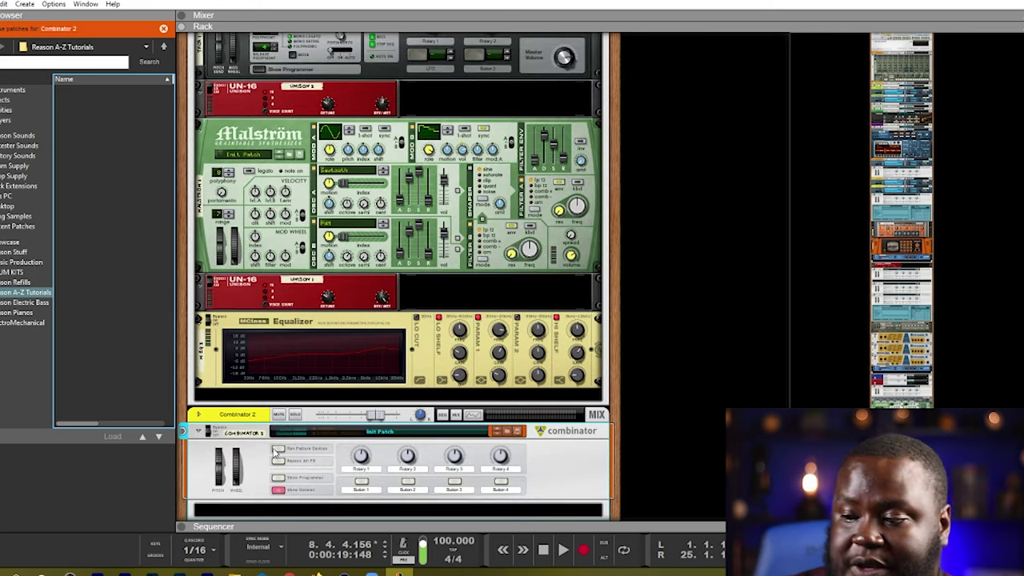
scroll(276, 452, "down", 3)
Step: Add a Mixer 14:2 inside Combinator 2
right_click(268, 427)
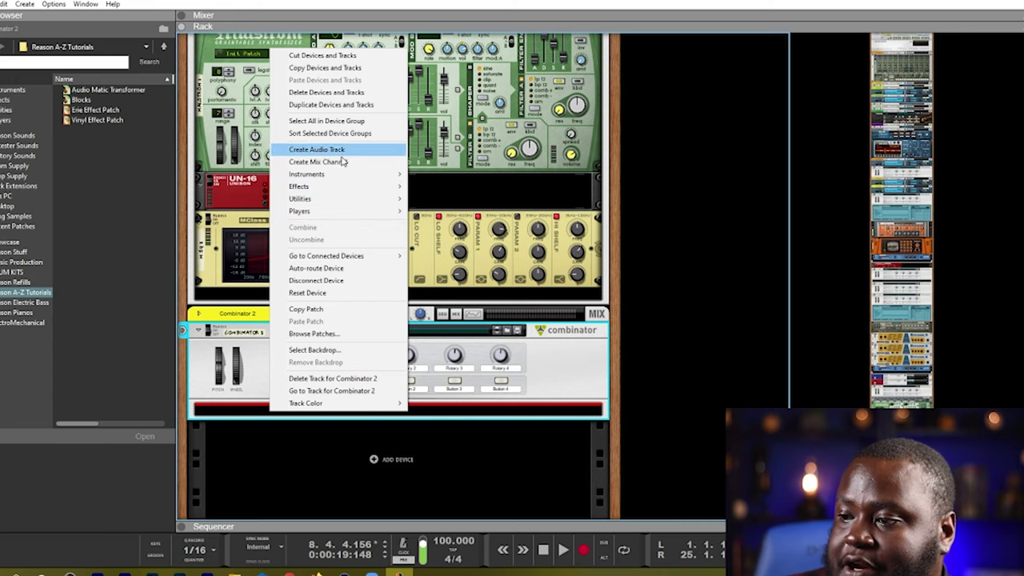
mouse_move(326, 199)
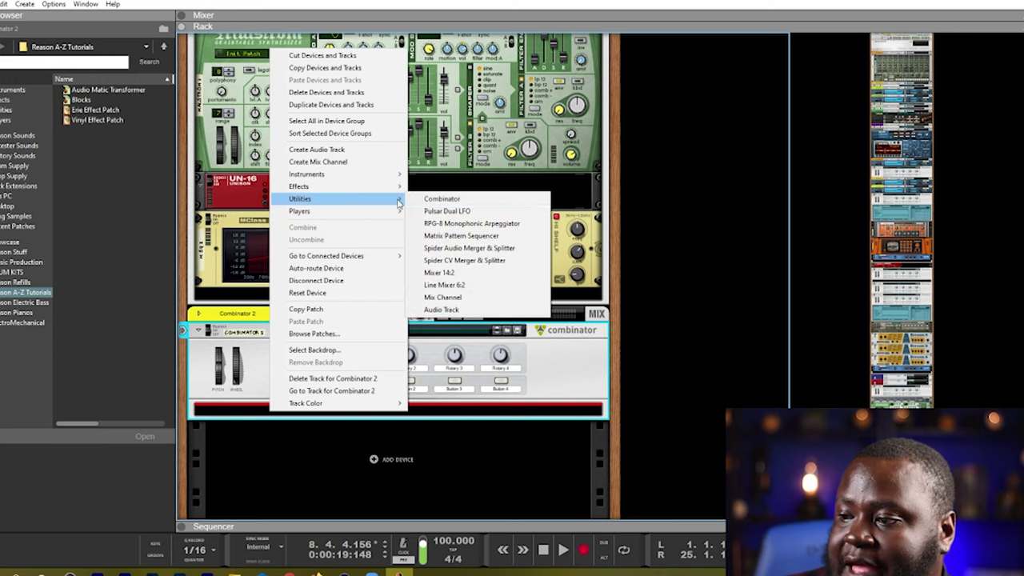
left_click(448, 272)
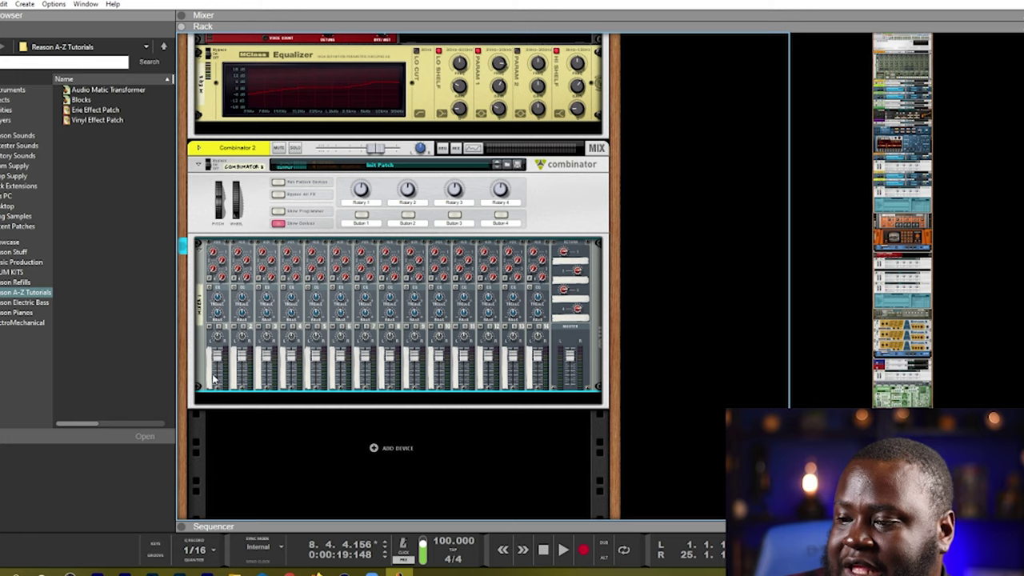
Step: Load an NN-XT with the 1 JZ SUS NDI patch from Reason Electric Bass
right_click(214, 379)
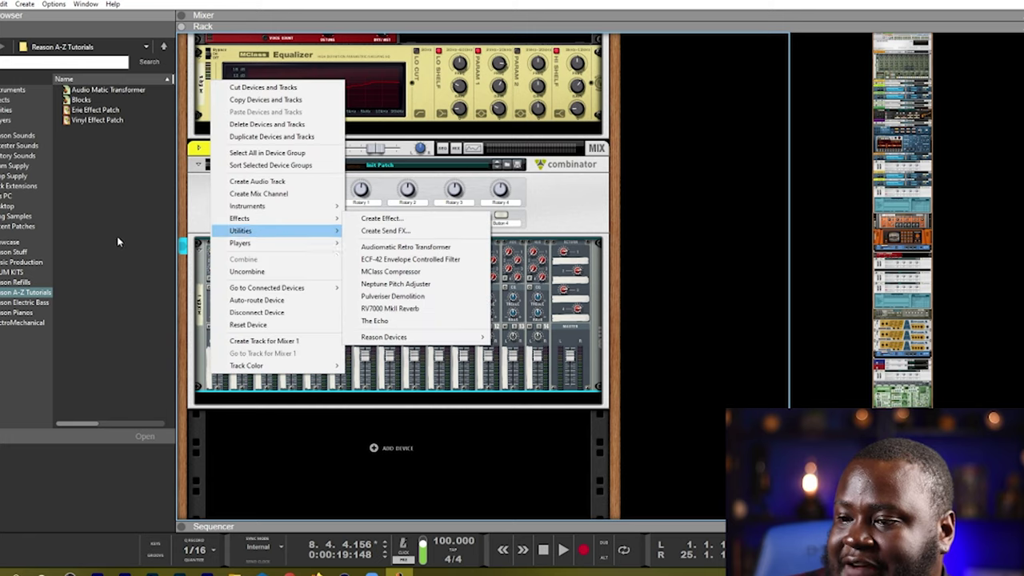
left_click(24, 313)
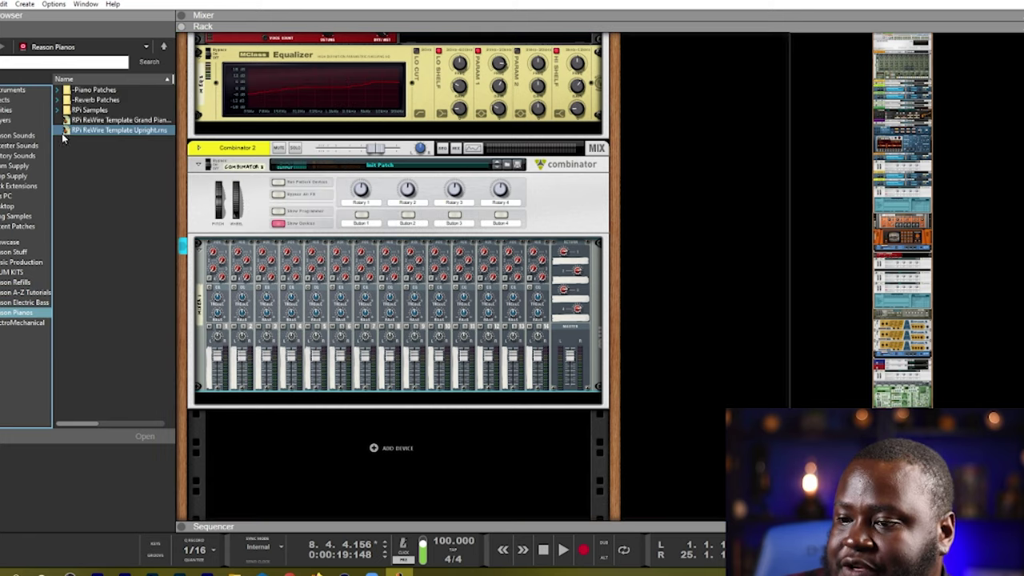
left_click(24, 302)
left_click(90, 90)
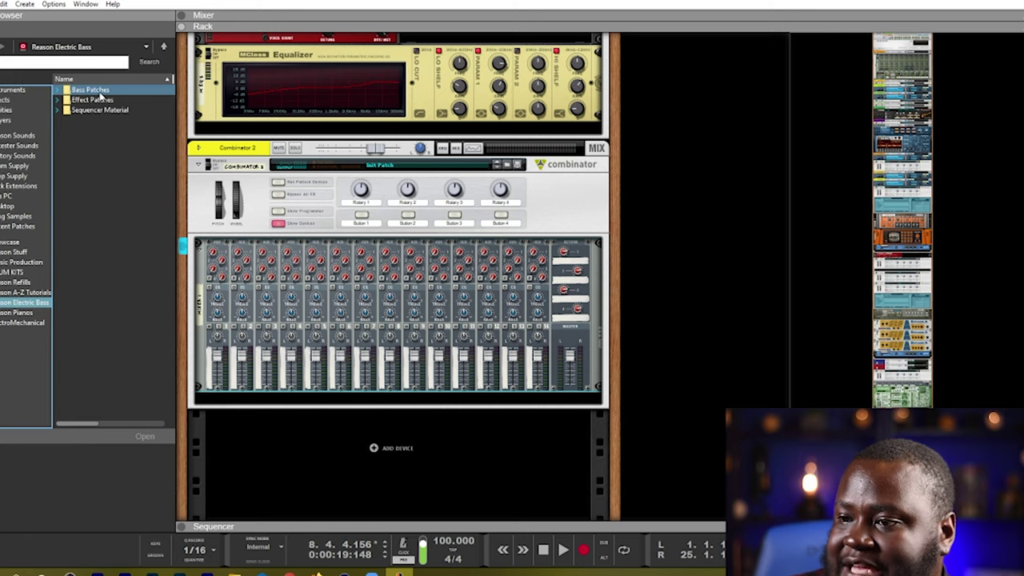
left_click(94, 100)
left_click(96, 109)
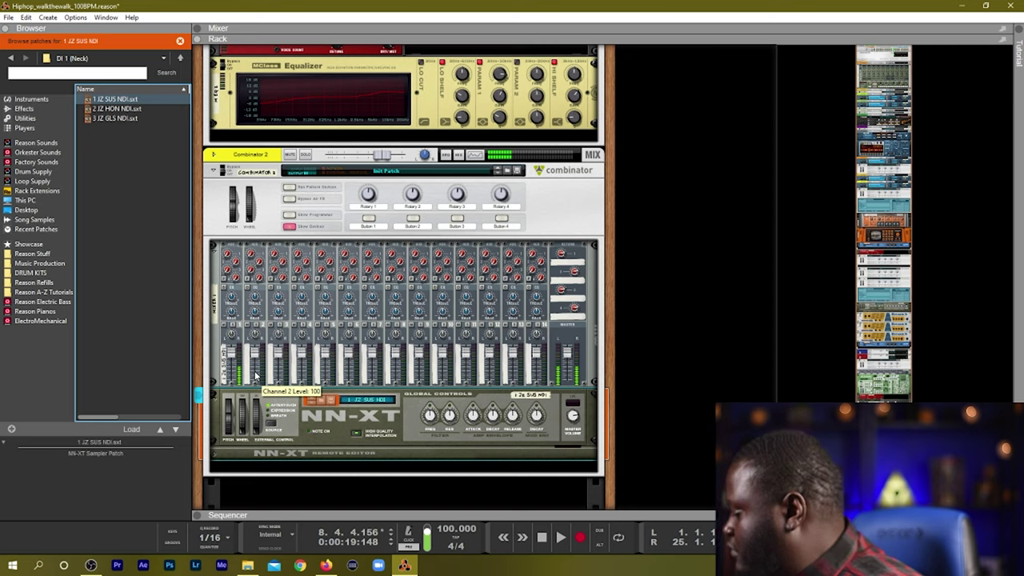
Step: Browse Reason Pianos to Piano Patches > Separate Mics (NN-XT) > Steinway K Upright
right_click(255, 370)
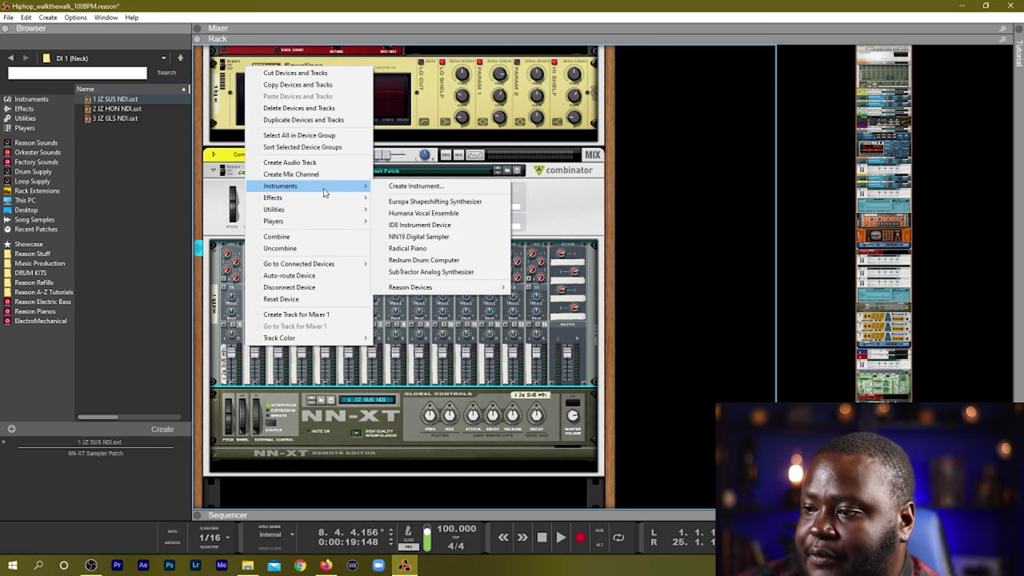
left_click(44, 312)
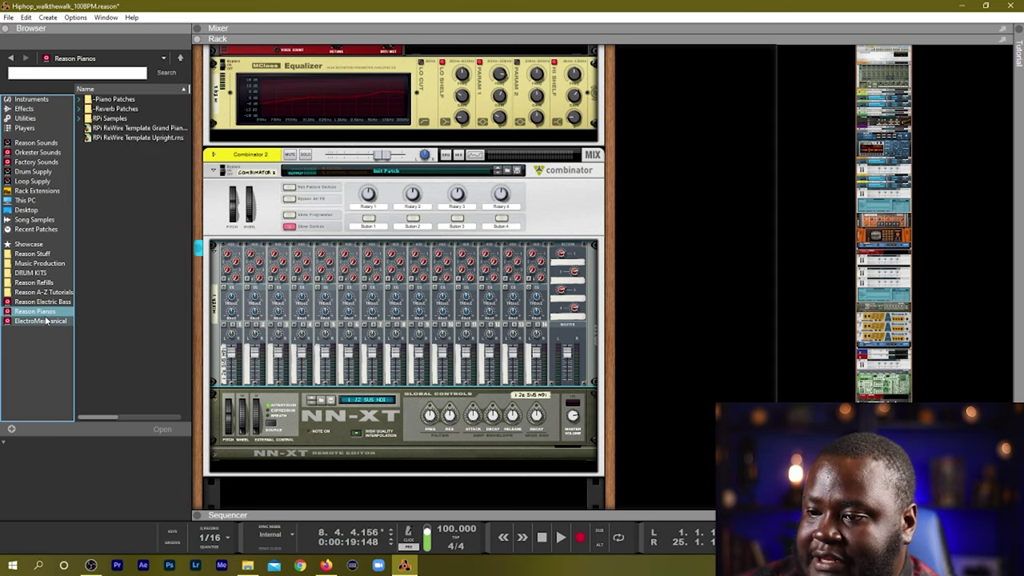
double_click(112, 99)
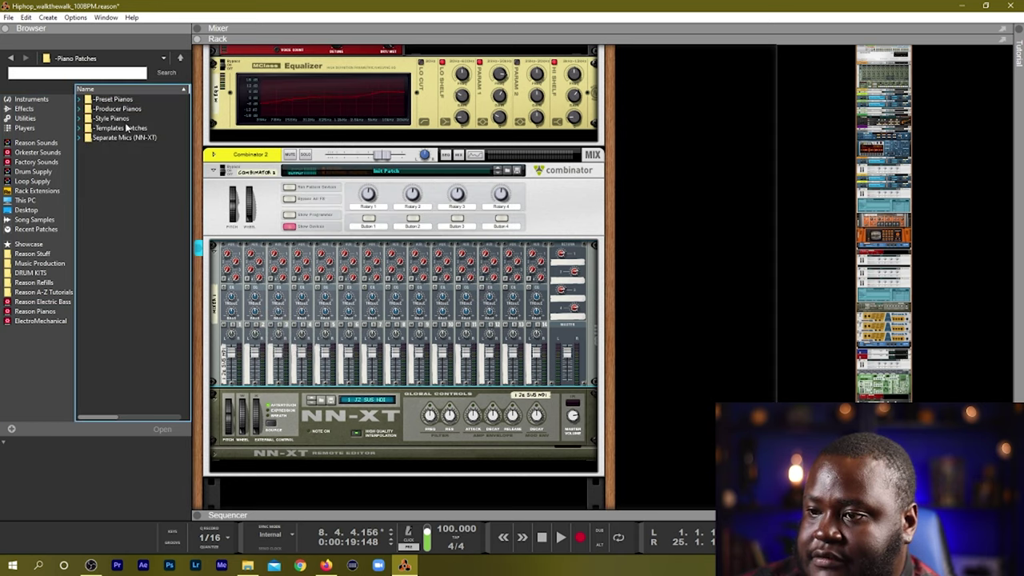
double_click(112, 100)
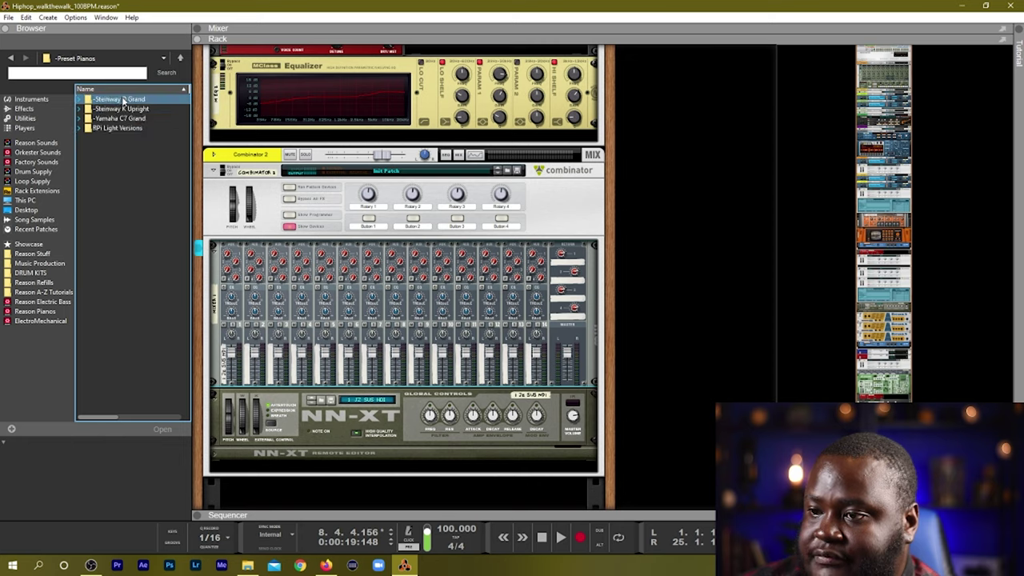
left_click(120, 109)
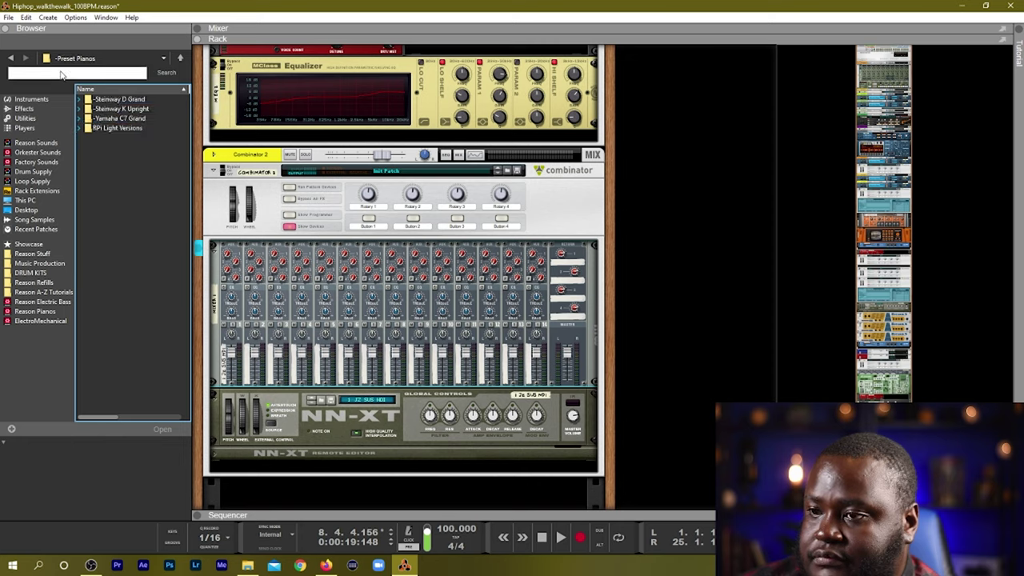
left_click(16, 61)
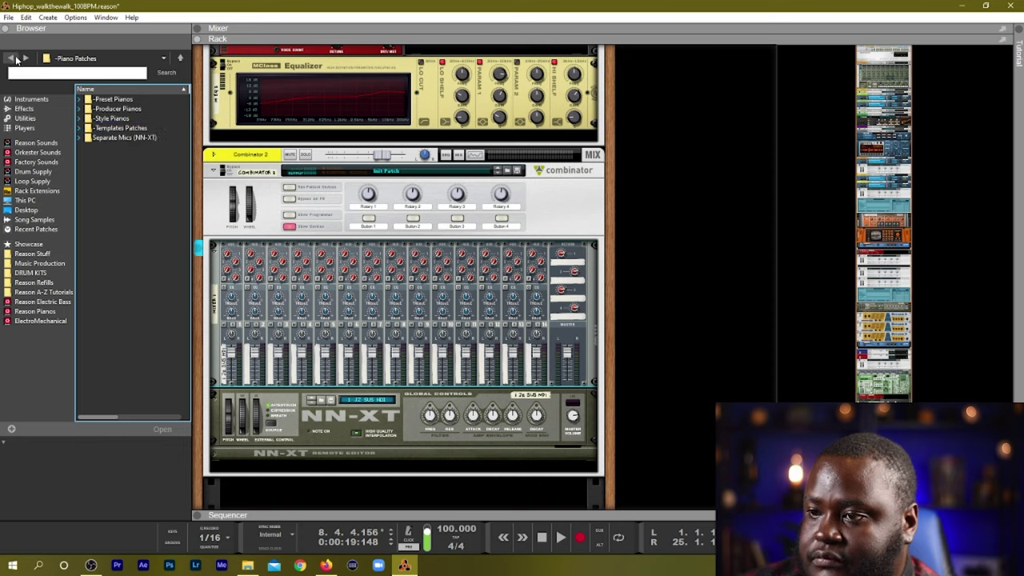
double_click(107, 138)
double_click(112, 109)
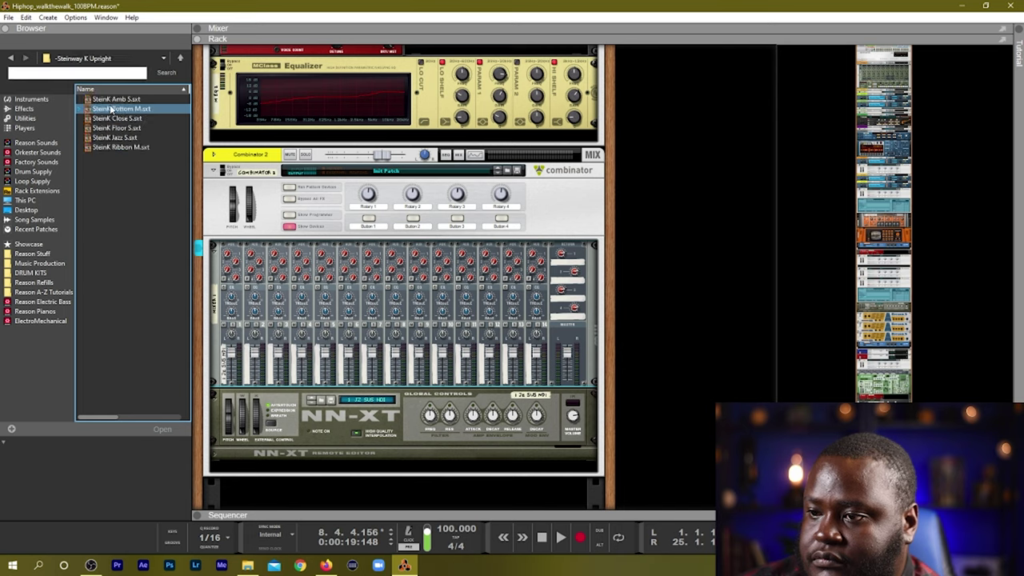
Step: Drag SteinK Jazz S into Combinator 2 above the bass NN-XT
left_click_drag(112, 138, 256, 380)
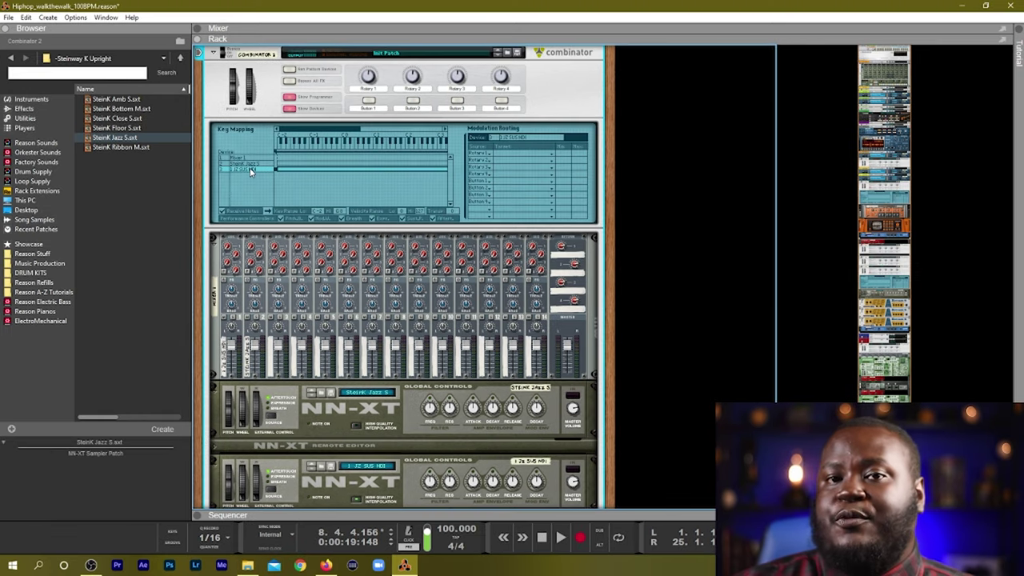
Step: Adjust the NN-XT key ranges in Key Mapping (A5, C4, A#3) to split bass and piano
left_click_drag(301, 128, 430, 131)
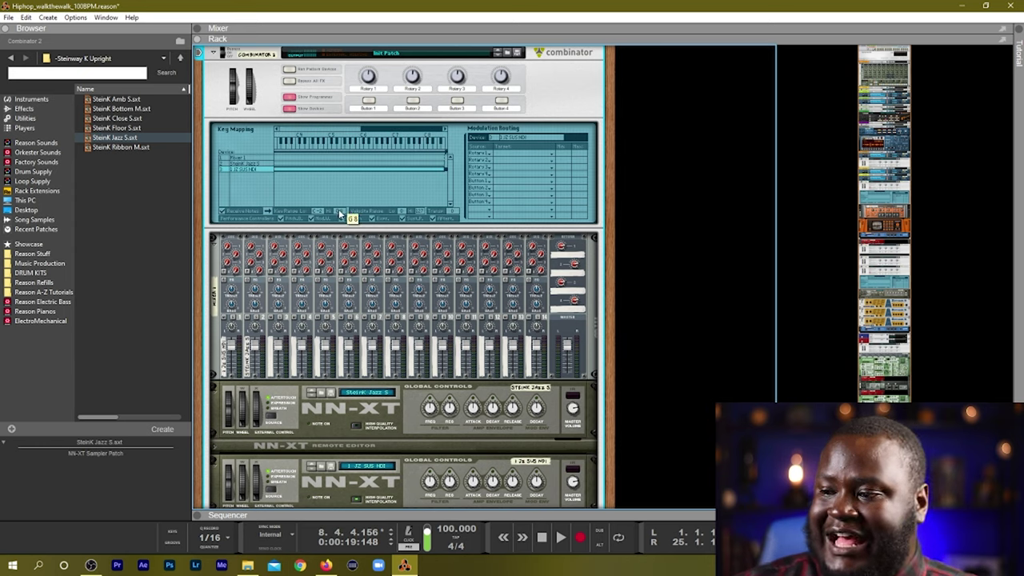
left_click_drag(352, 217, 325, 273)
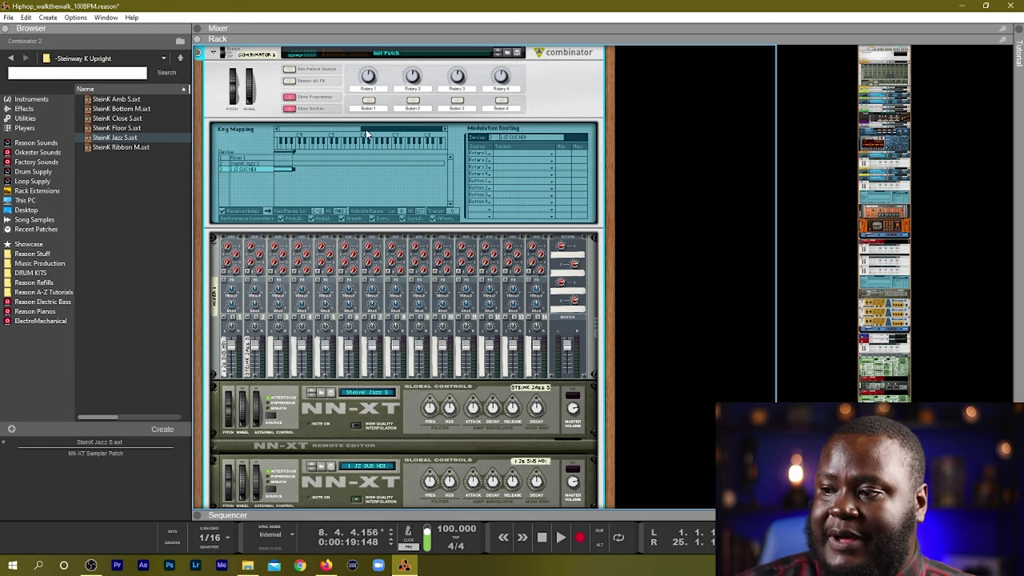
left_click_drag(369, 132, 304, 136)
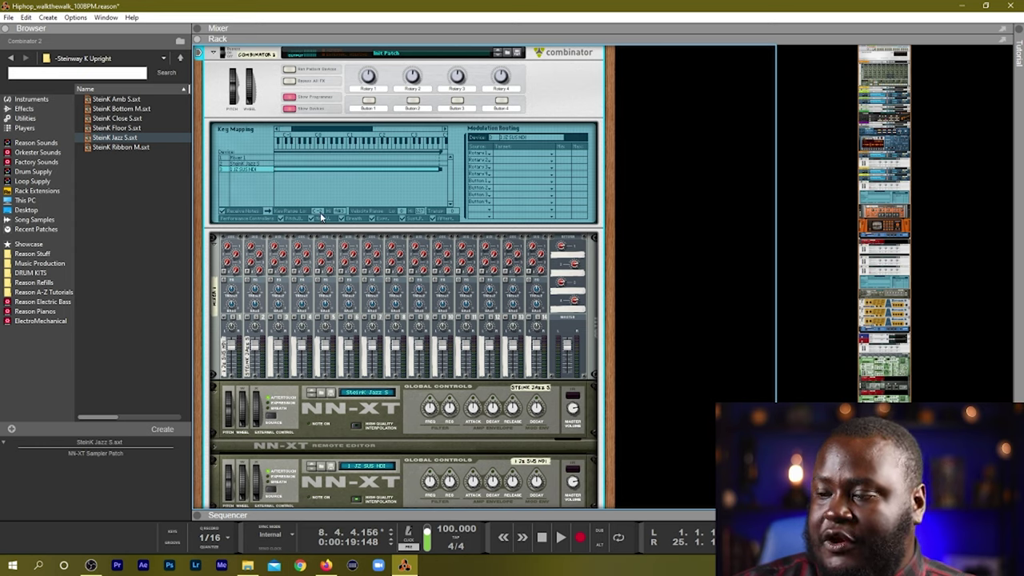
mouse_move(339, 213)
left_mouse_down()
mouse_move(338, 227)
mouse_move(340, 215)
left_mouse_up()
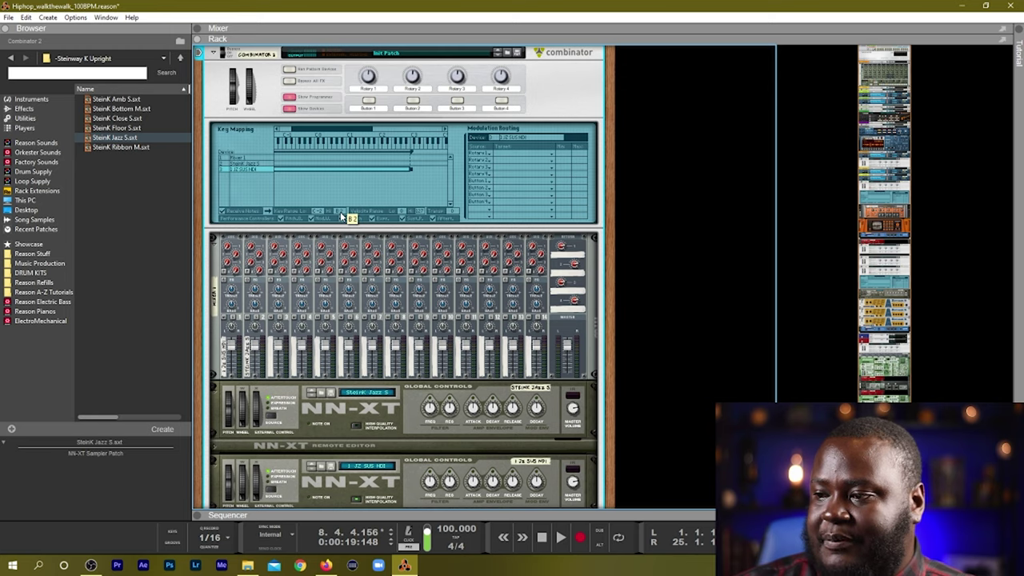
left_click(415, 153)
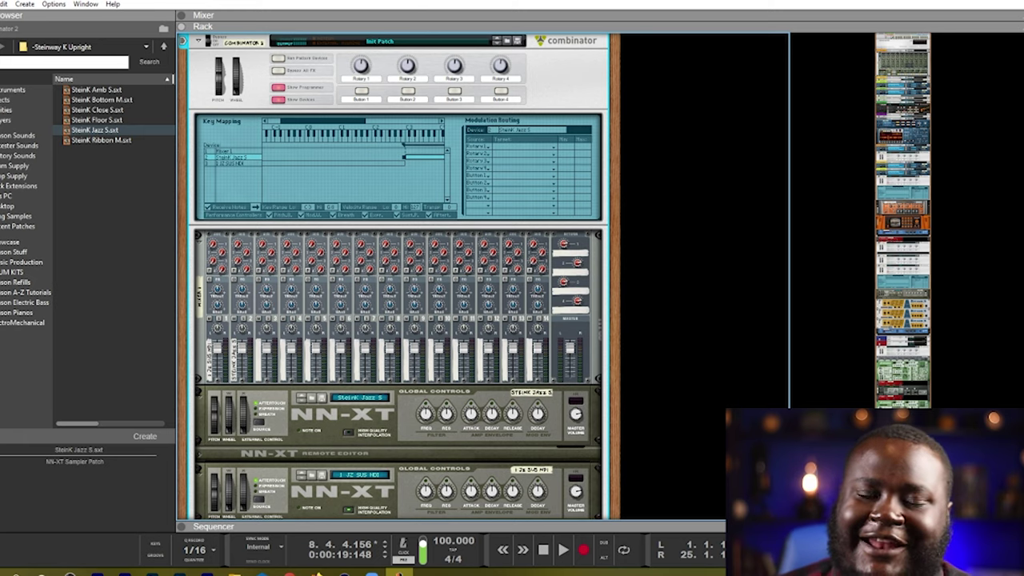
Step: Save Combinator 2 as the 'Bass Piano Split' patch in Reason A-Z Tutorials
scroll(543, 142, "up", 3)
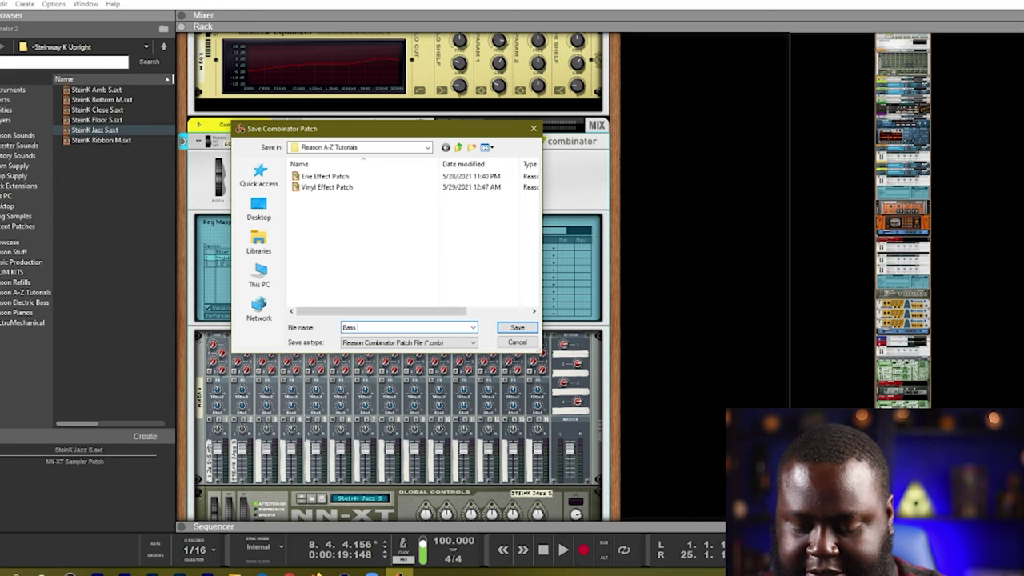
type("ano Split")
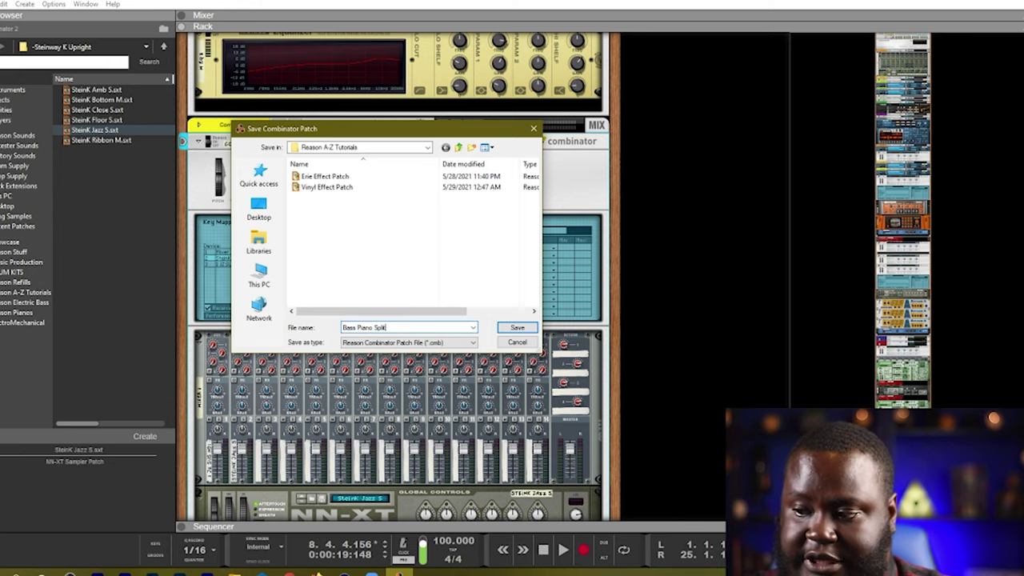
key("Return")
Step: Open Reason A-Z Tutorials in the Browser and drag Bass Piano Split into the empty rack
scroll(327, 275, "down", 6)
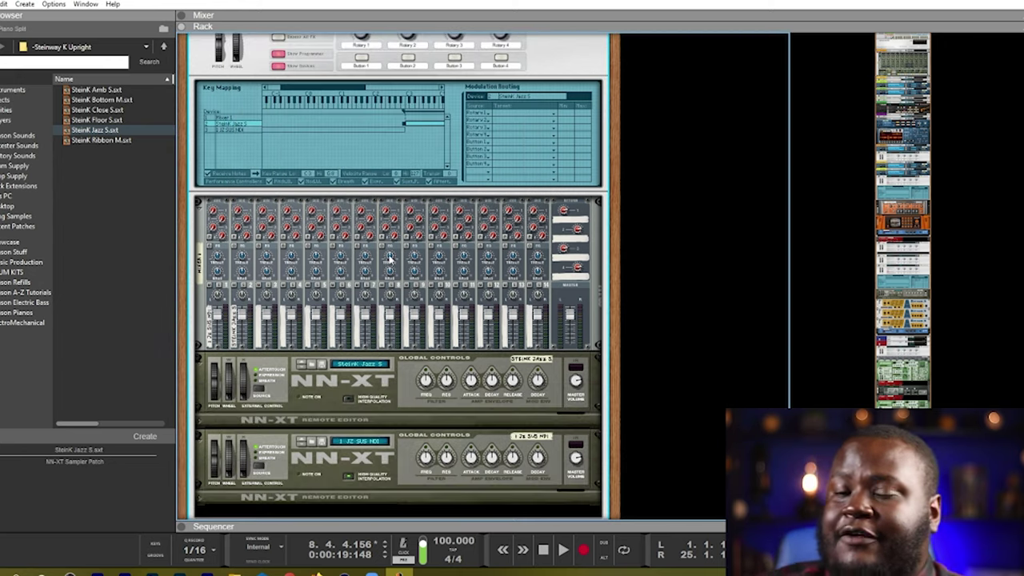
left_click(36, 302)
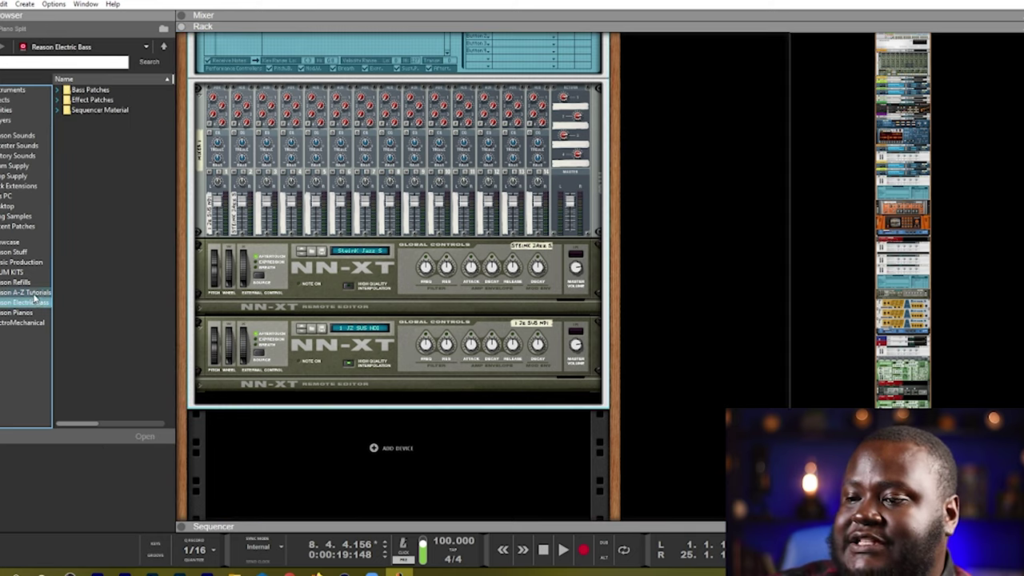
left_click(25, 293)
left_click(100, 120)
left_click(104, 110)
left_click(106, 101)
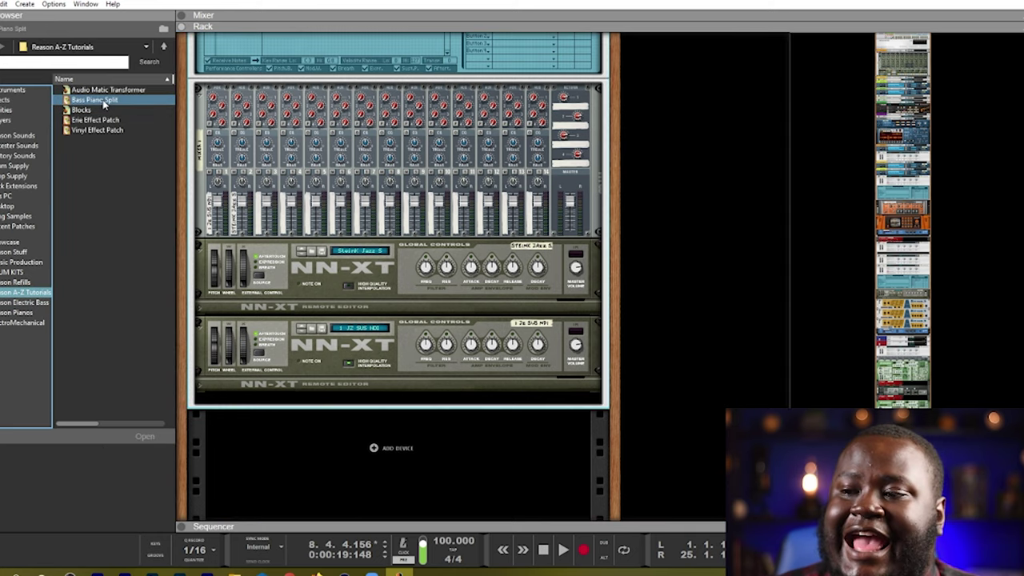
left_click(103, 111)
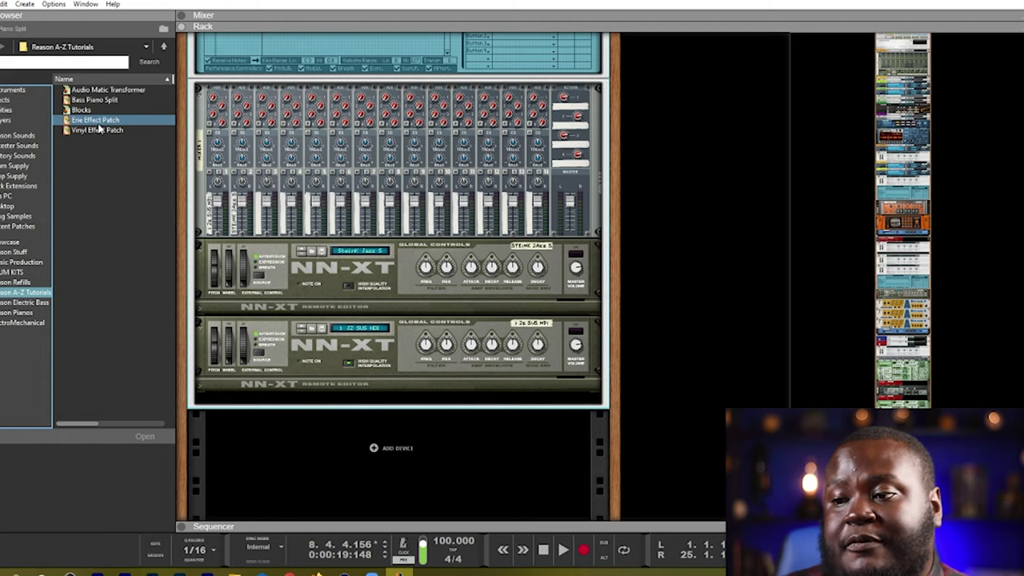
left_click_drag(94, 101, 288, 432)
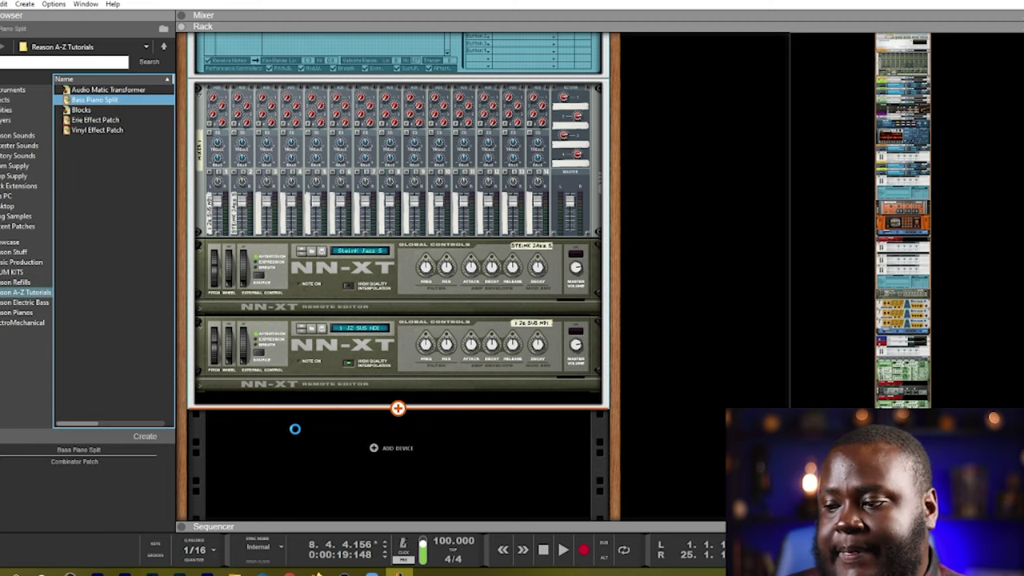